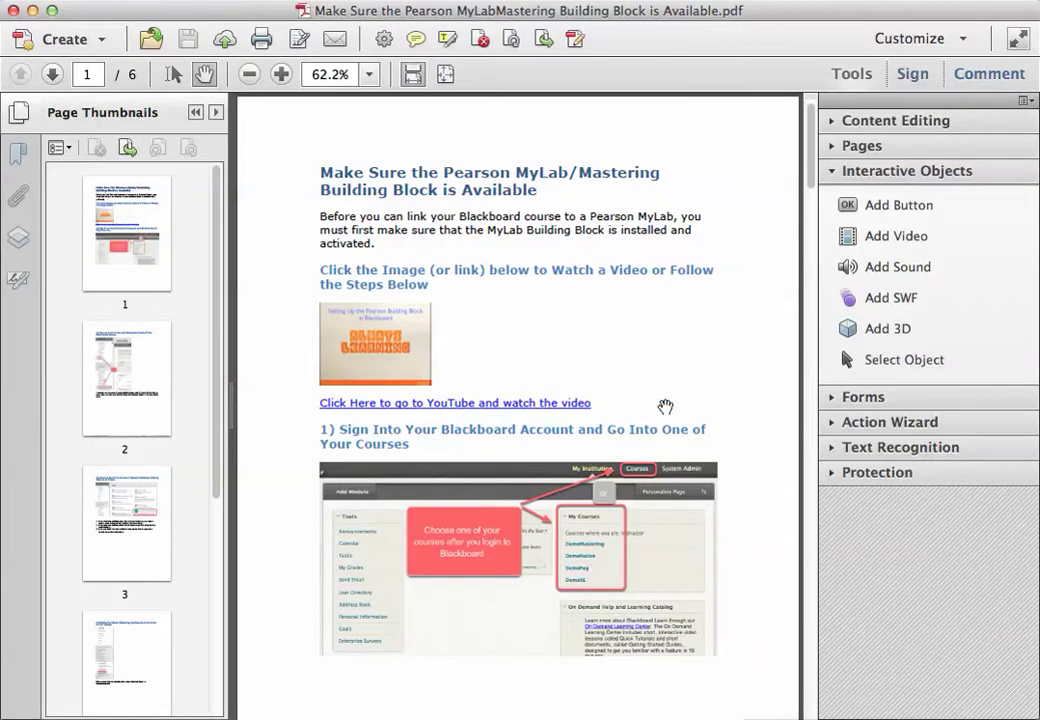
- Delete pages 2 through 6 from the PDF, keeping only the first page
{"action": "mouse_move", "coordinate": [228, 408]}
{"action": "left_mouse_down"}
{"action": "mouse_move", "coordinate": [225, 637]}
{"action": "mouse_move", "coordinate": [230, 383]}
{"action": "left_mouse_up"}
{"action": "left_click", "coordinate": [125, 372]}
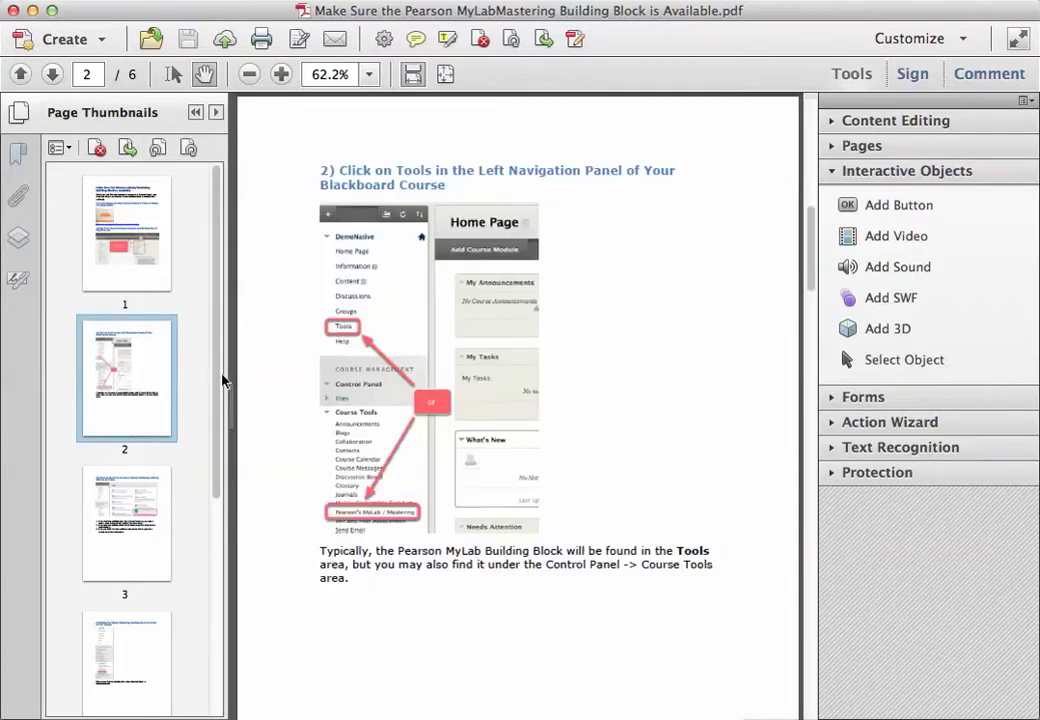
{"action": "left_click_drag", "start_coordinate": [218, 402], "coordinate": [225, 680]}
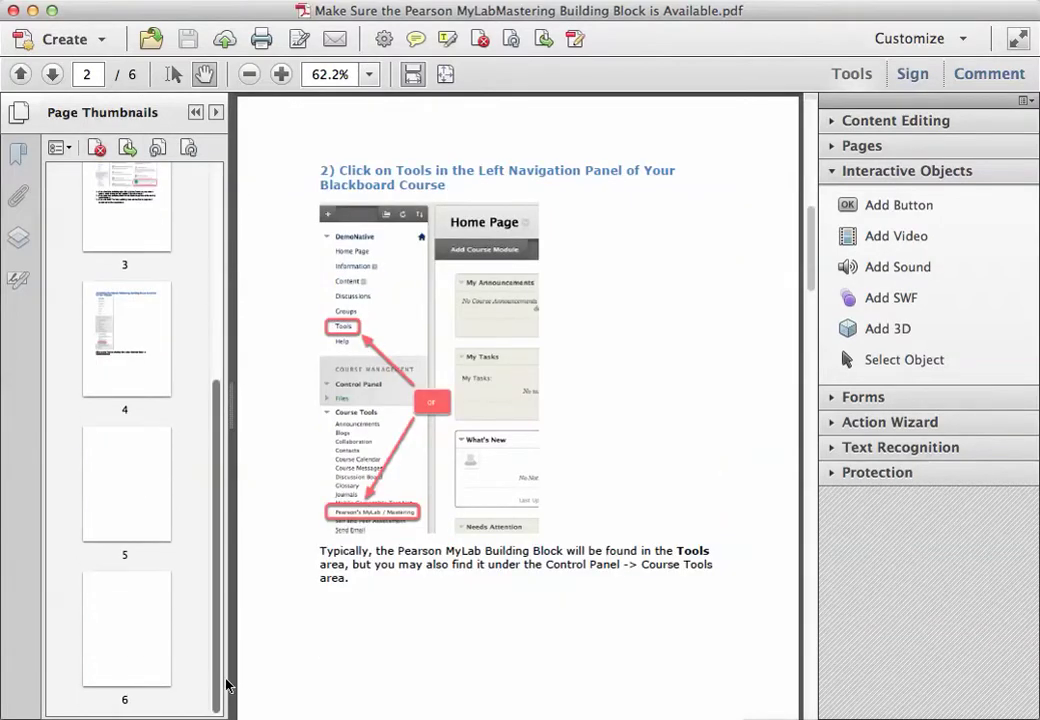
{"action": "left_click", "coordinate": [133, 633]}
{"action": "key", "text": "Delete"}
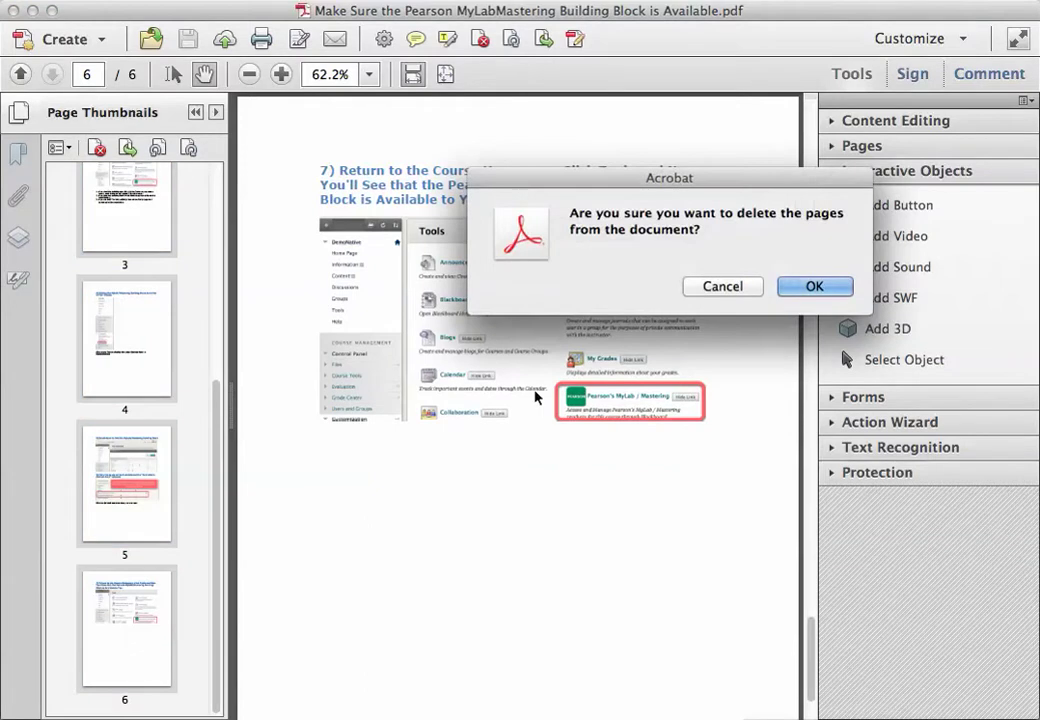
{"action": "left_click", "coordinate": [812, 287]}
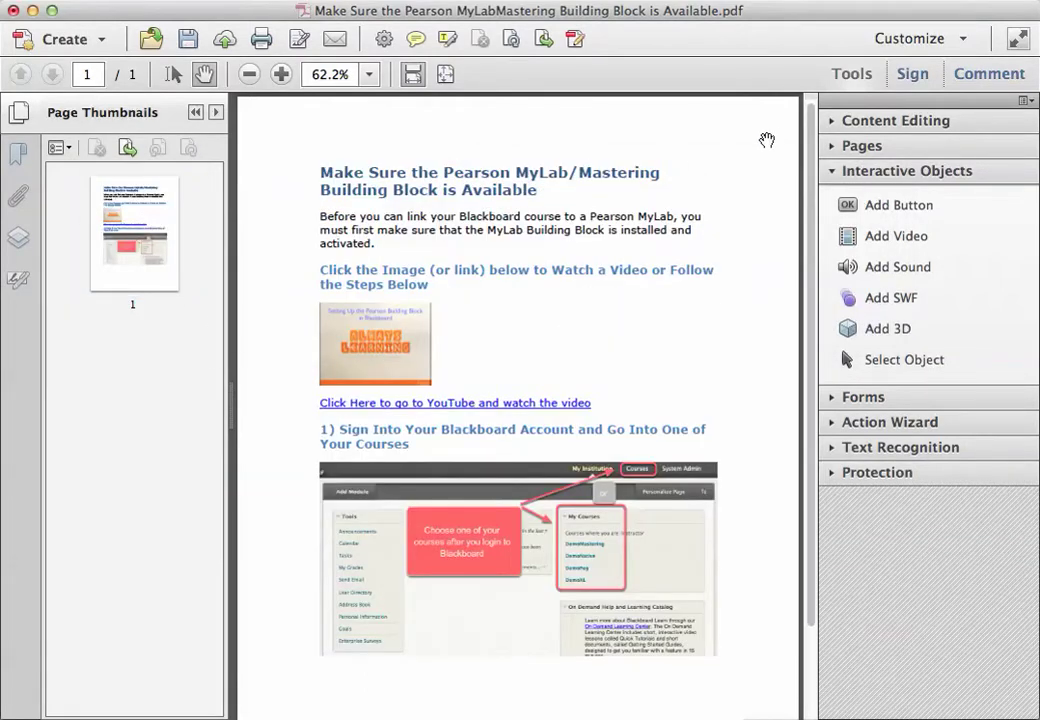
- Edit the page content and delete both the video thumbnail image and the large Blackboard screenshot
{"action": "left_click", "coordinate": [906, 120]}
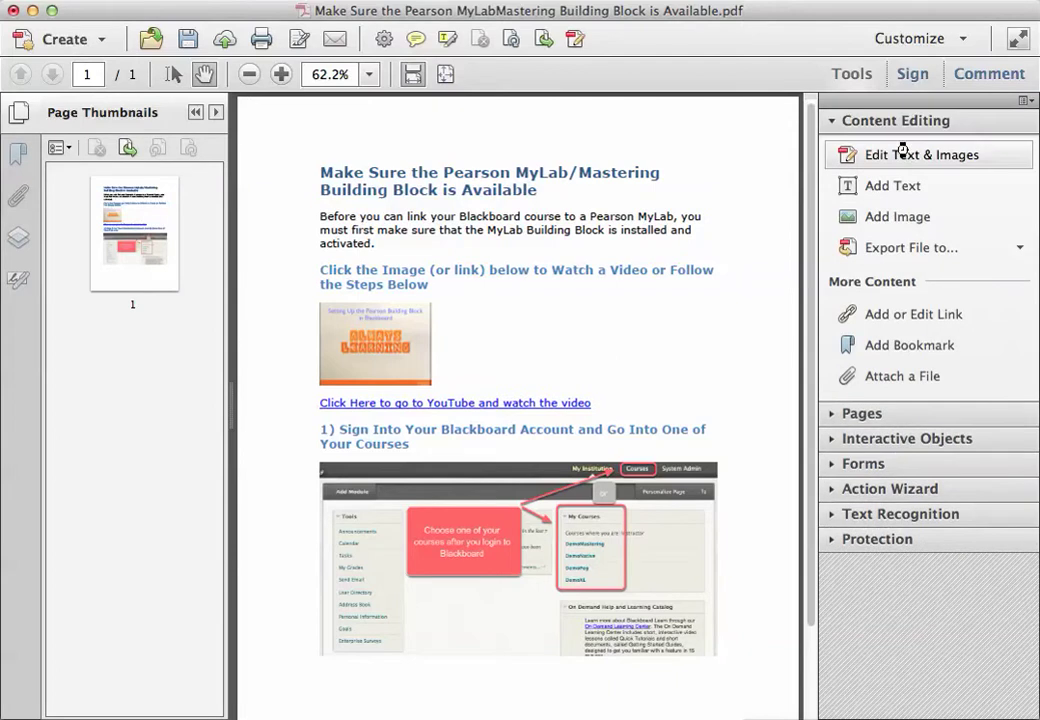
{"action": "left_click", "coordinate": [903, 152]}
{"action": "left_click", "coordinate": [379, 333]}
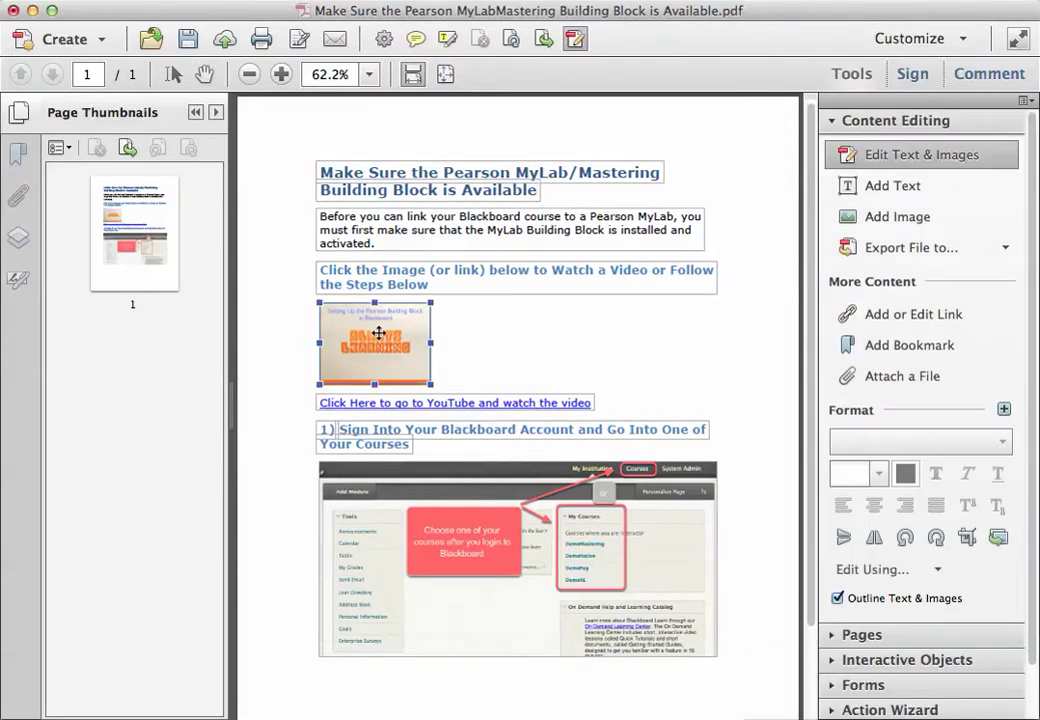
{"action": "left_click", "coordinate": [413, 520], "text": "shift"}
{"action": "key", "text": "Delete"}
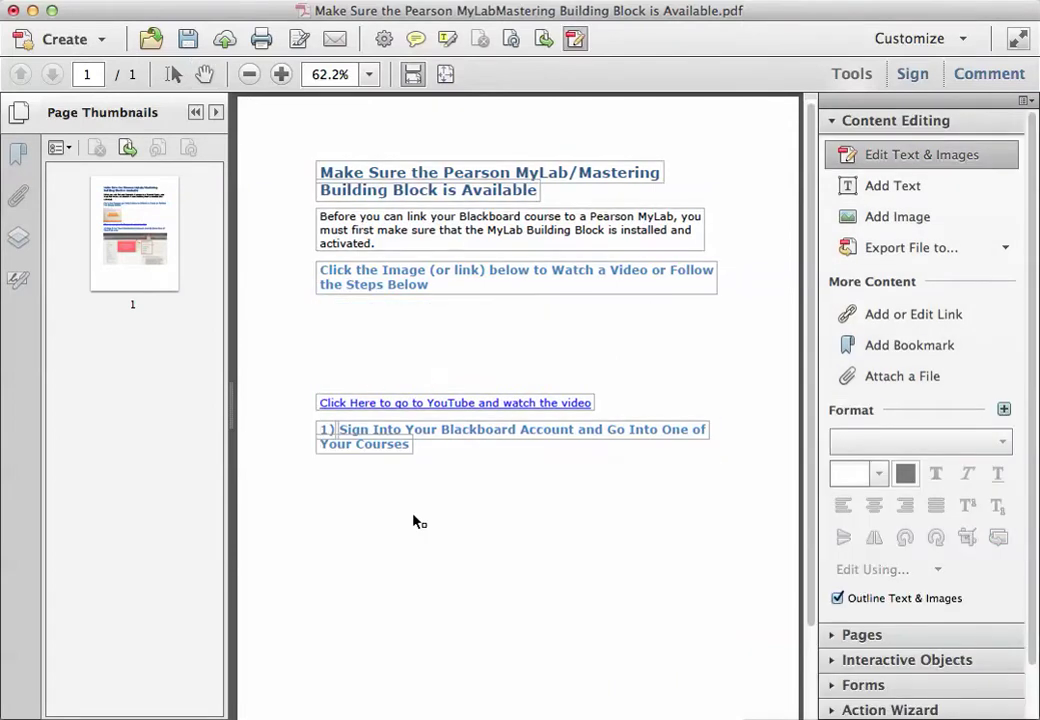
- Delete the "1) Sign Into Your Blackboard Account" heading and the YouTube link text from the page
{"action": "left_click", "coordinate": [376, 430]}
{"action": "left_click_drag", "start_coordinate": [292, 401], "coordinate": [371, 471]}
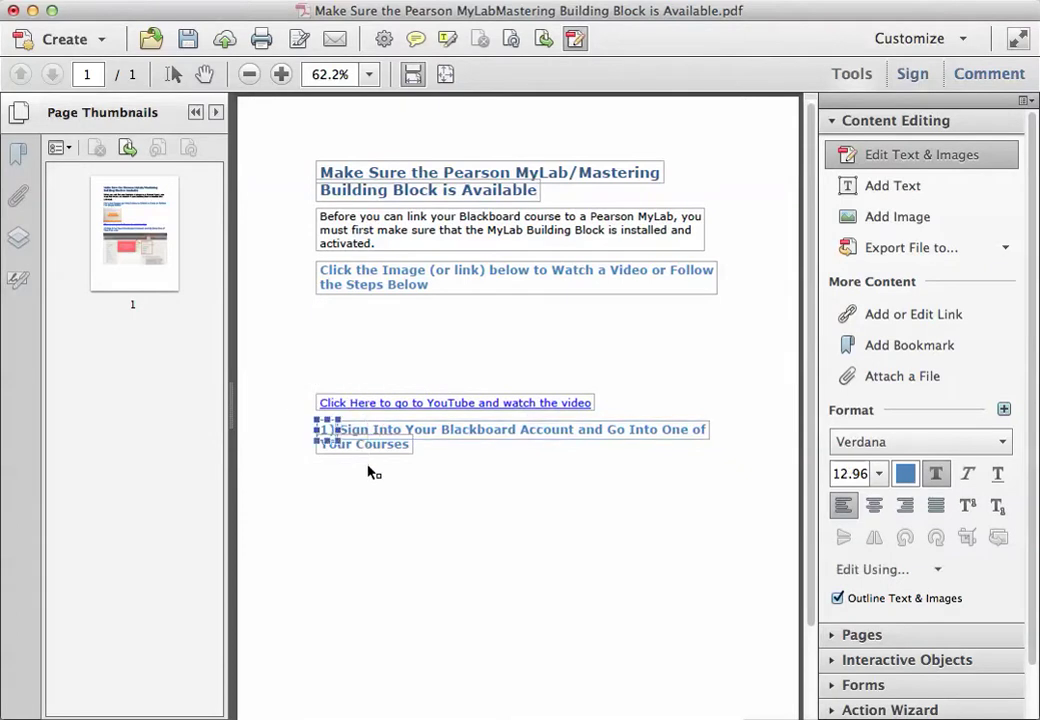
{"action": "key", "text": "Delete"}
{"action": "left_click", "coordinate": [381, 425]}
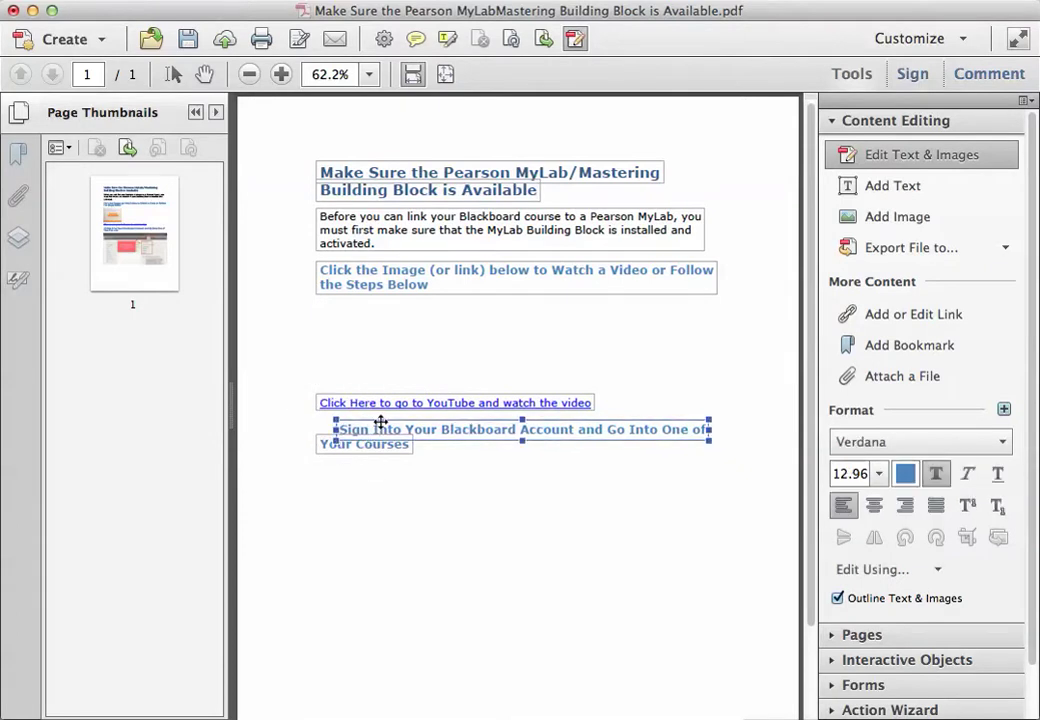
{"action": "key", "text": "Delete"}
{"action": "left_click", "coordinate": [381, 432]}
{"action": "key", "text": "Delete"}
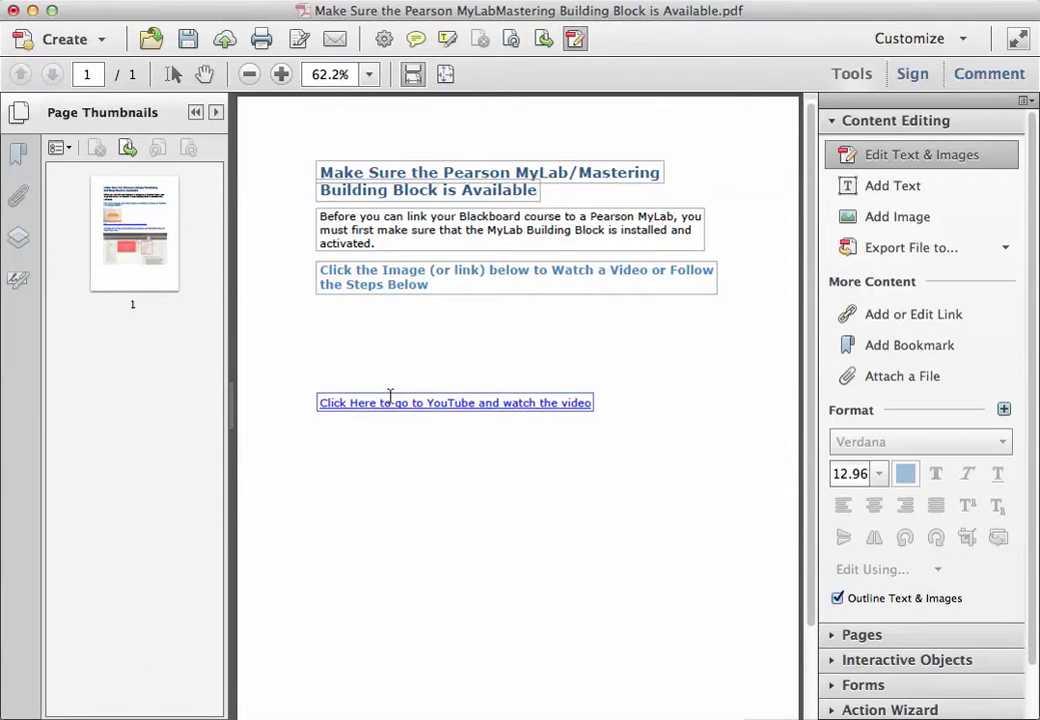
{"action": "left_click", "coordinate": [400, 398]}
{"action": "key", "text": "Delete"}
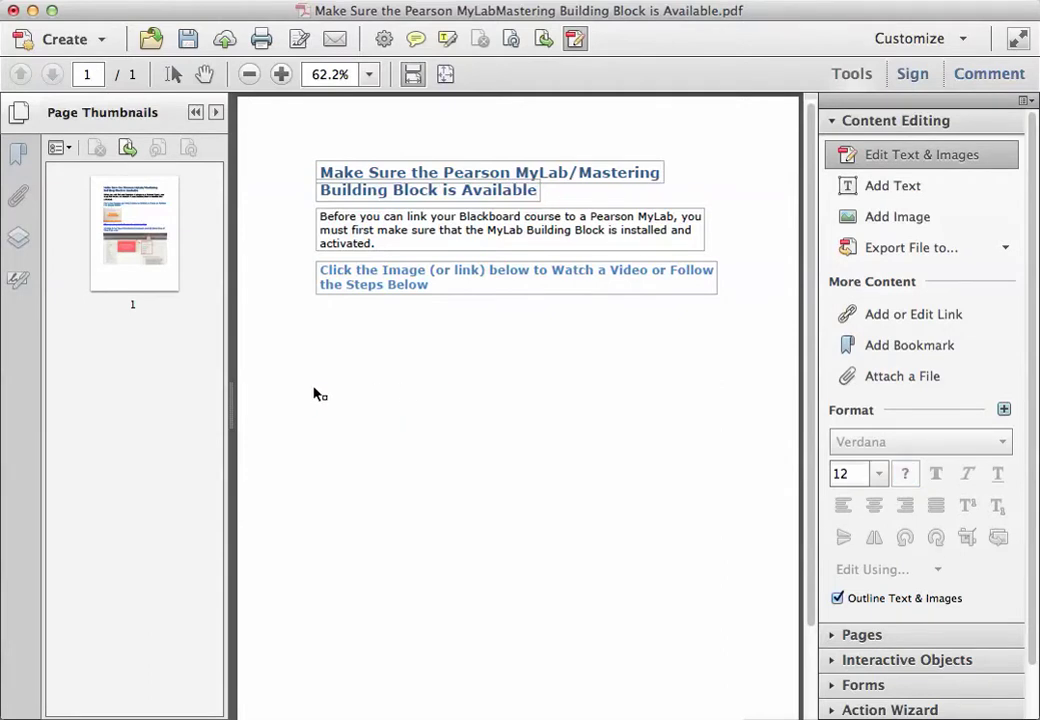
- Switch to the file manager to check the Building Block JPG images, and return to Acrobat
{"action": "key", "text": "super+Tab"}
{"action": "key", "text": "super+Tab"}
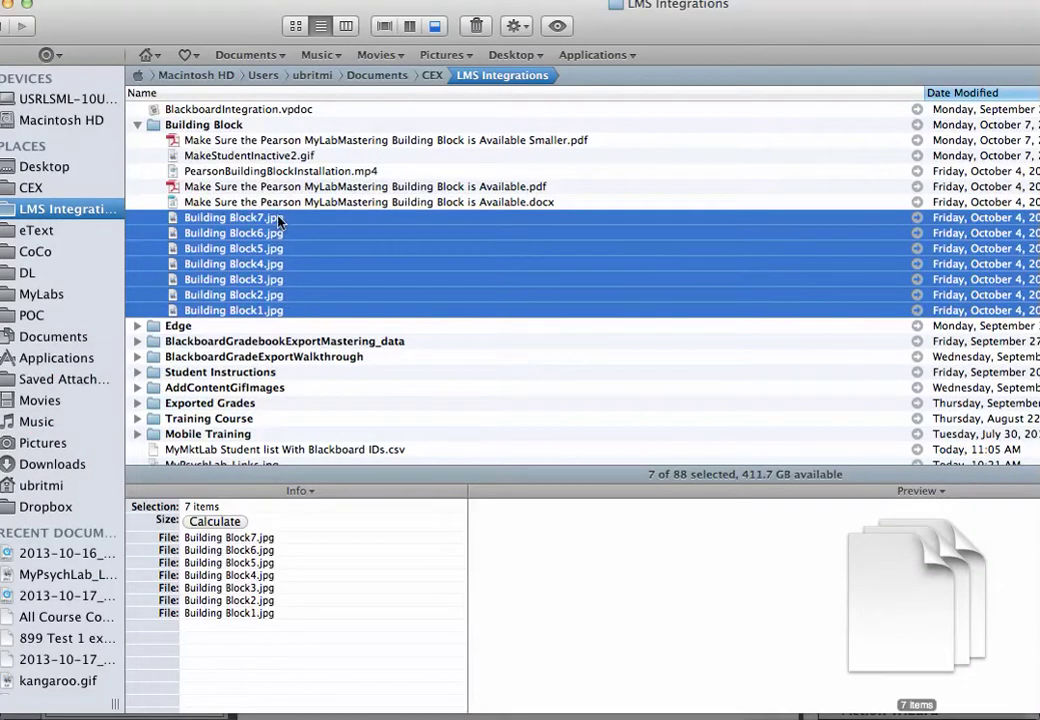
{"action": "key", "text": "super+Tab"}
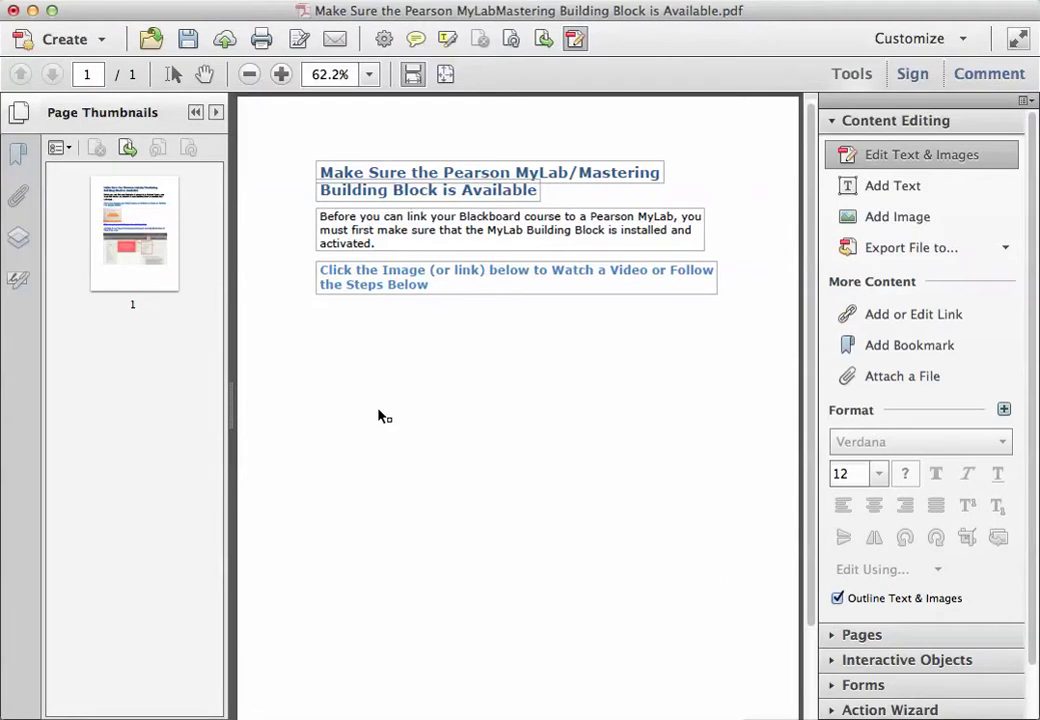
- Import Building Block1.jpg onto the page as a new layer named "Step 1"
{"action": "left_click", "coordinate": [19, 237]}
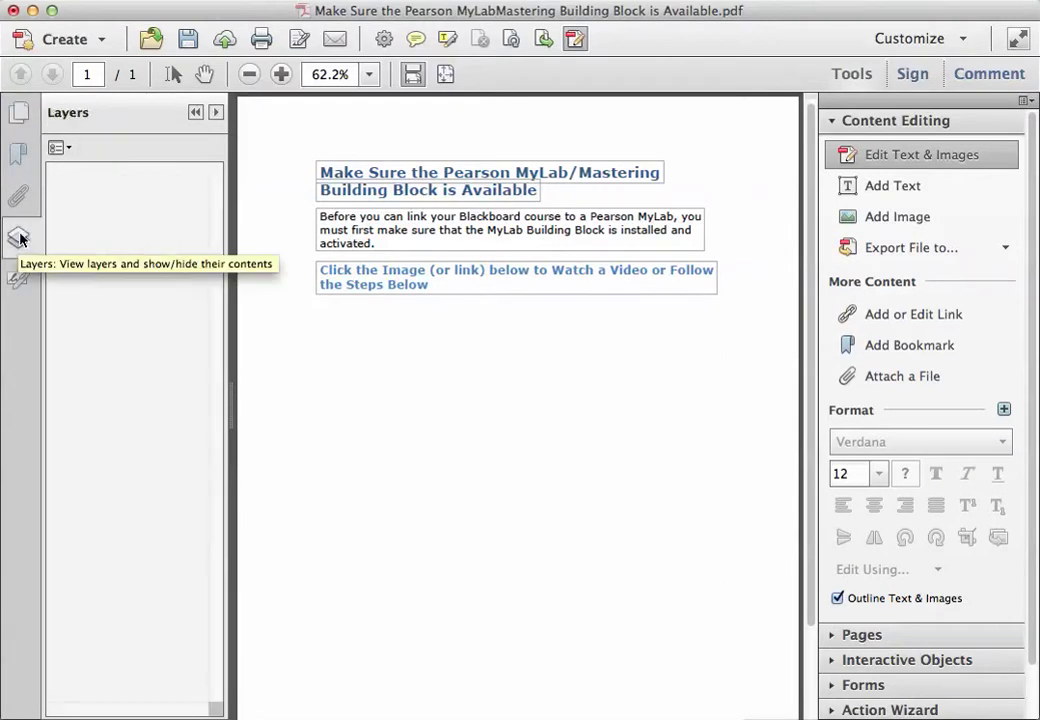
{"action": "left_click", "coordinate": [62, 147]}
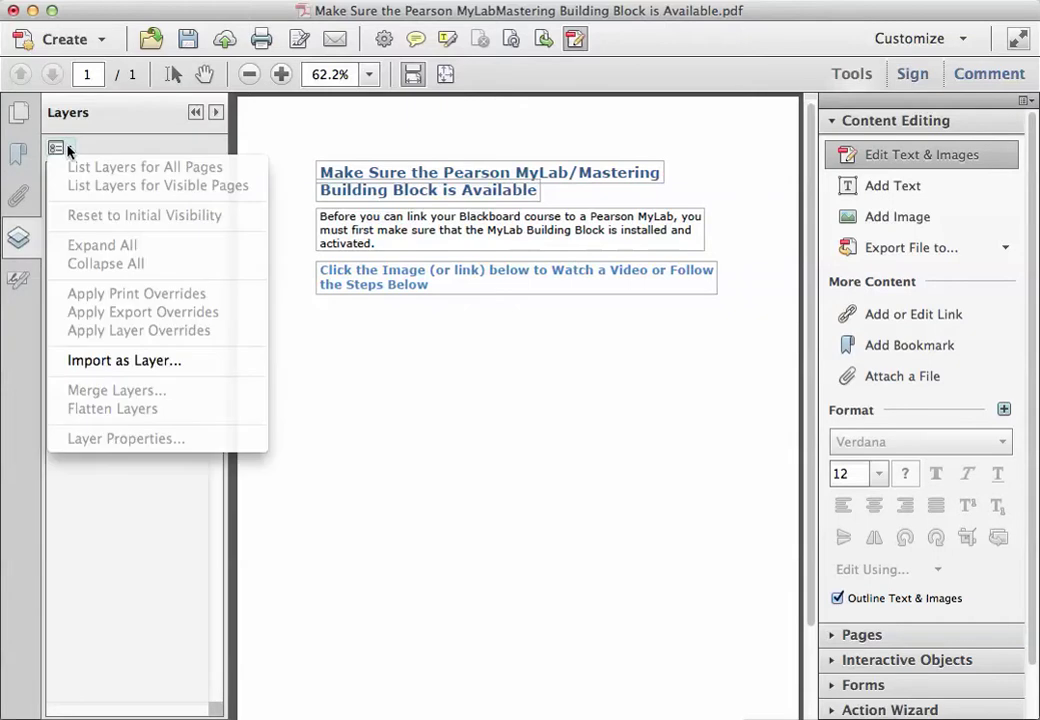
{"action": "left_click", "coordinate": [122, 362]}
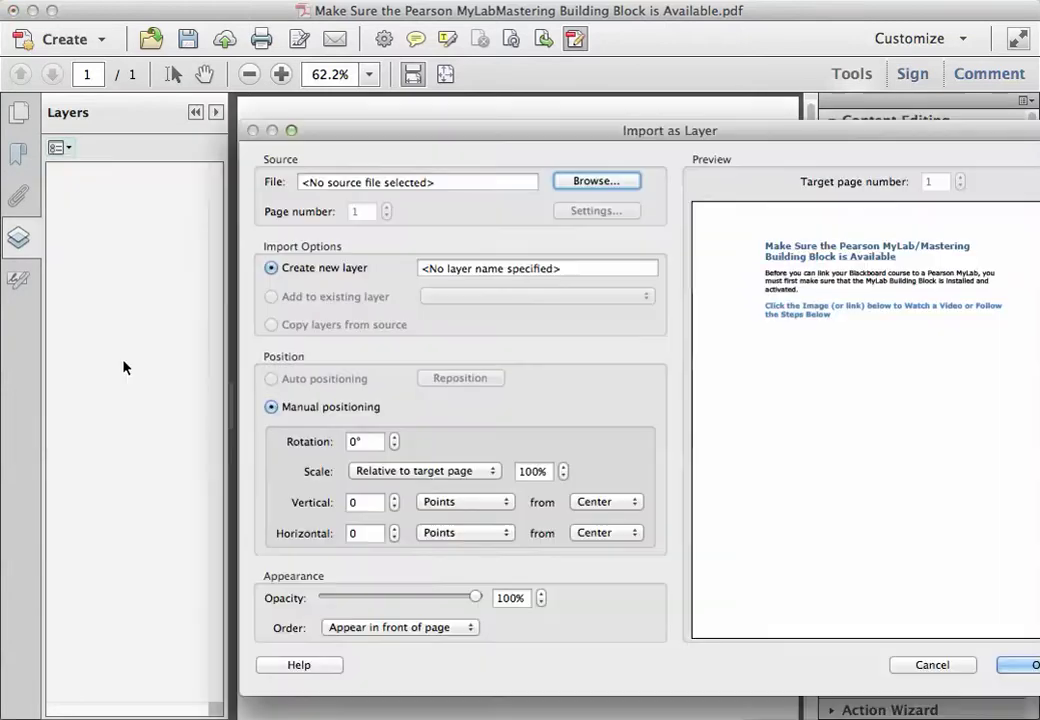
{"action": "left_click", "coordinate": [595, 182]}
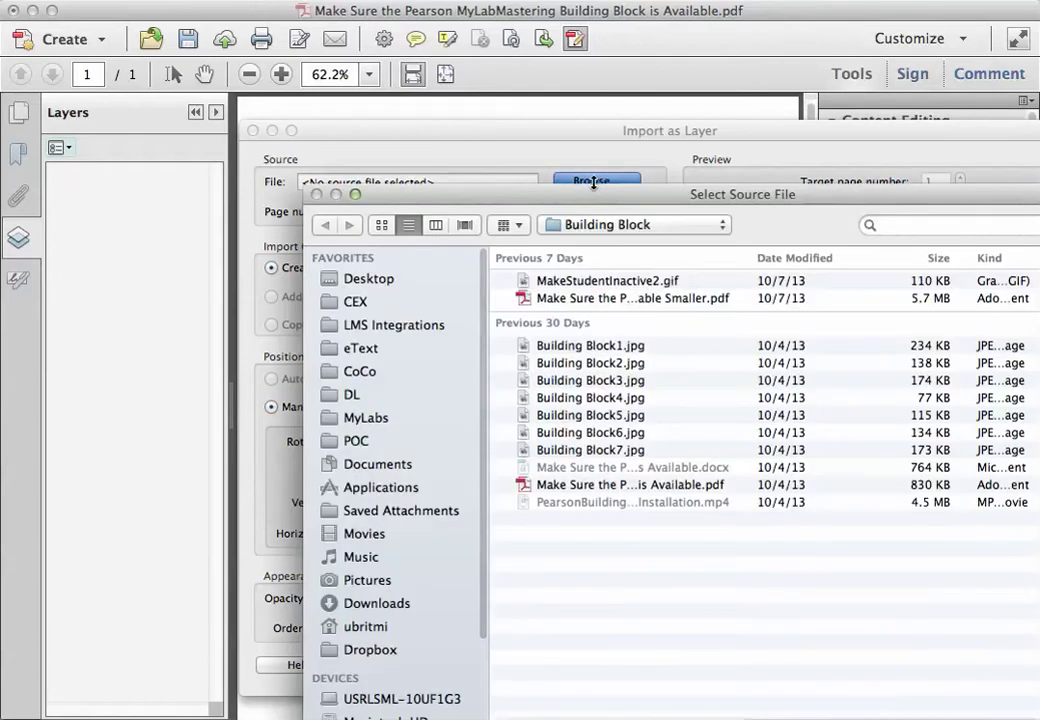
{"action": "left_click", "coordinate": [634, 347]}
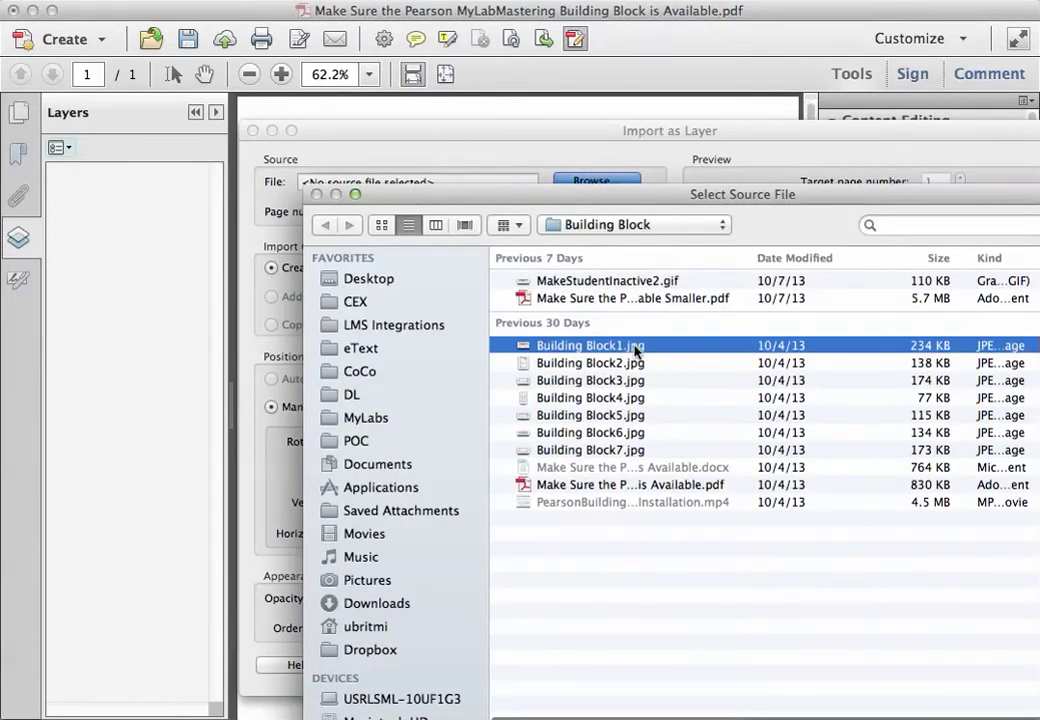
{"action": "left_click_drag", "start_coordinate": [725, 196], "coordinate": [500, 83]}
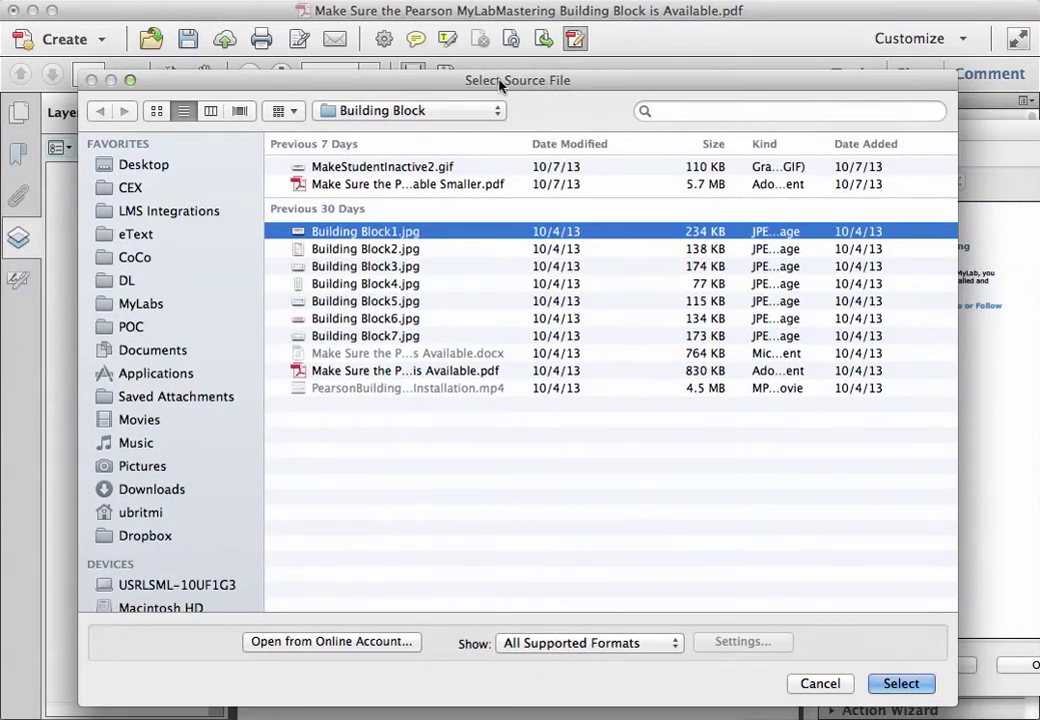
{"action": "left_click", "coordinate": [901, 684]}
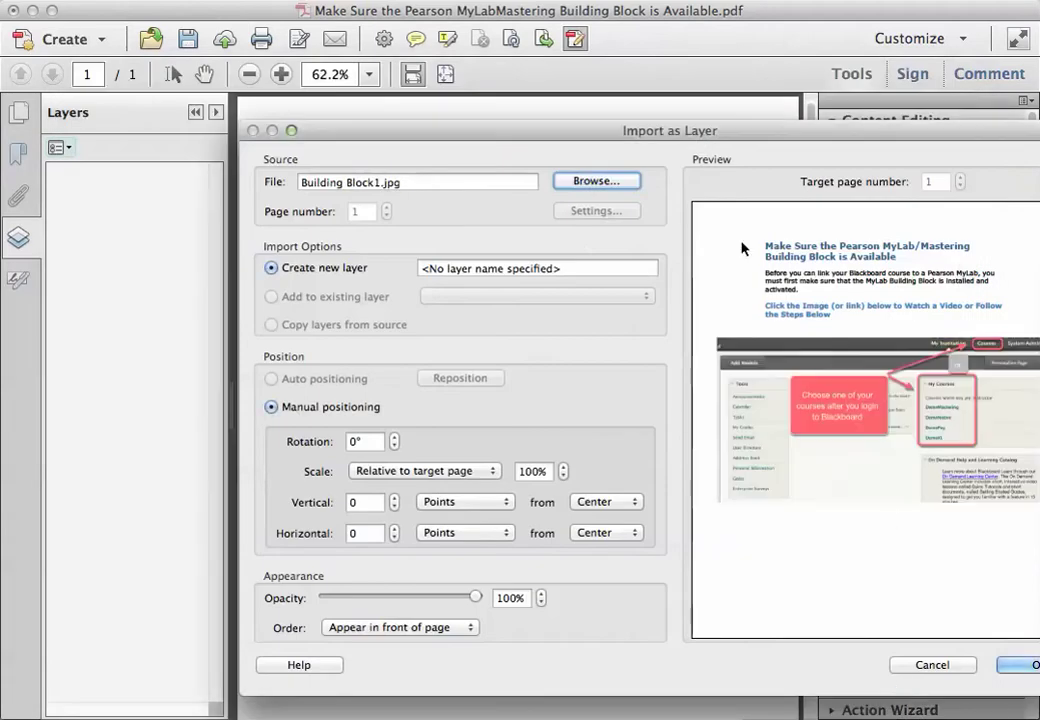
{"action": "left_click", "coordinate": [582, 267]}
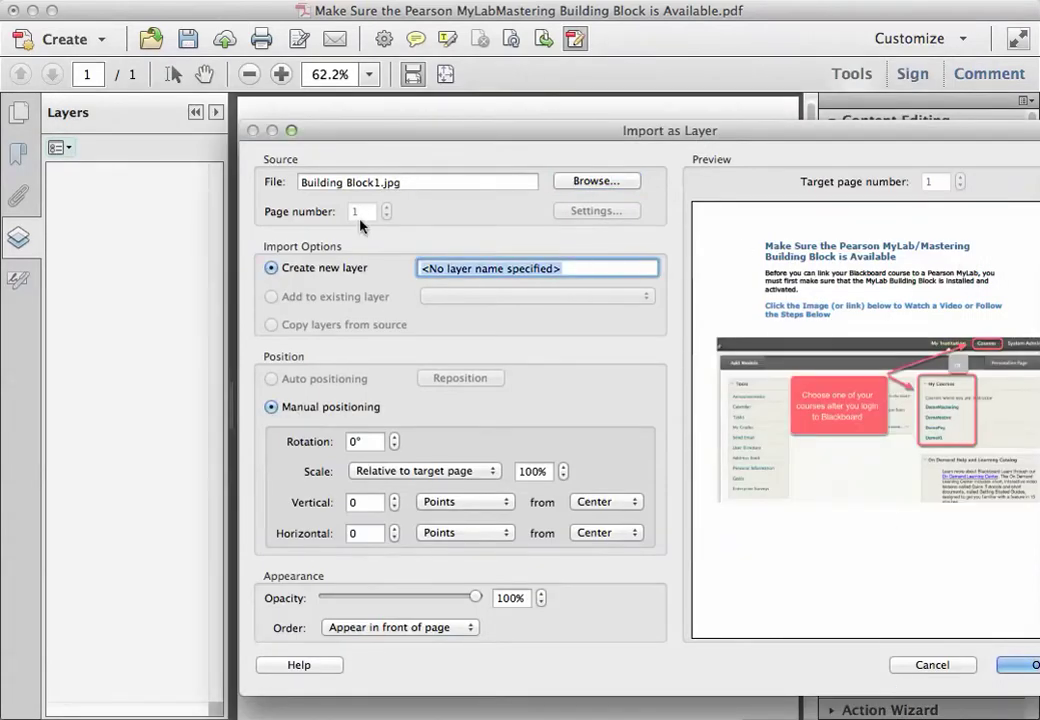
{"action": "type", "text": "Step 1"}
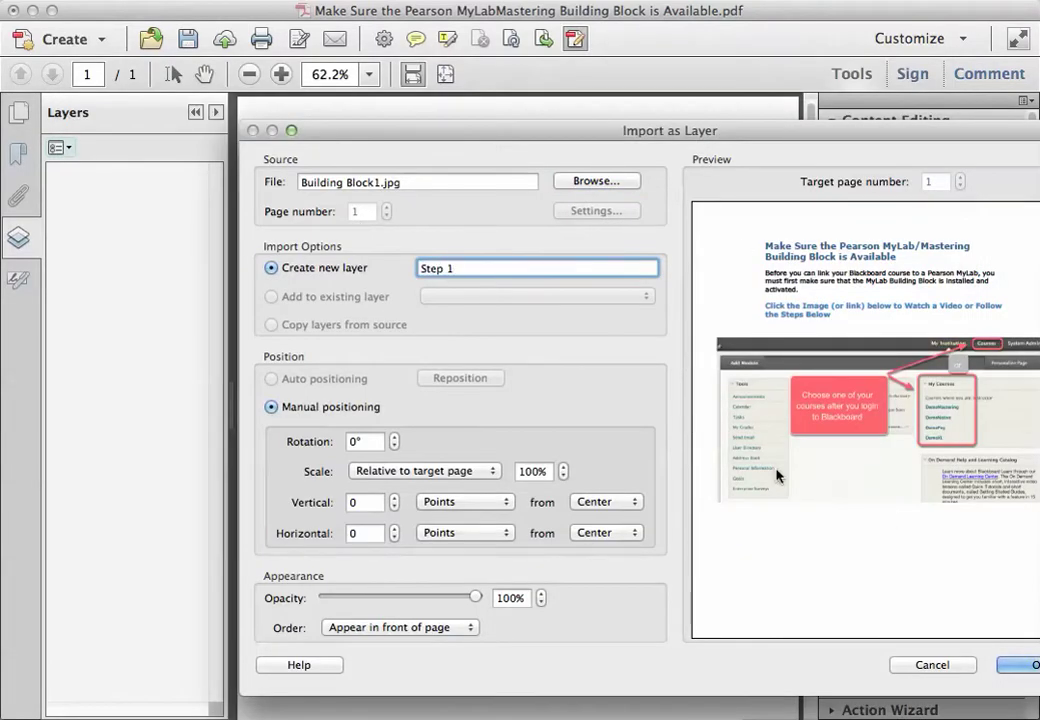
{"action": "left_click", "coordinate": [1027, 666]}
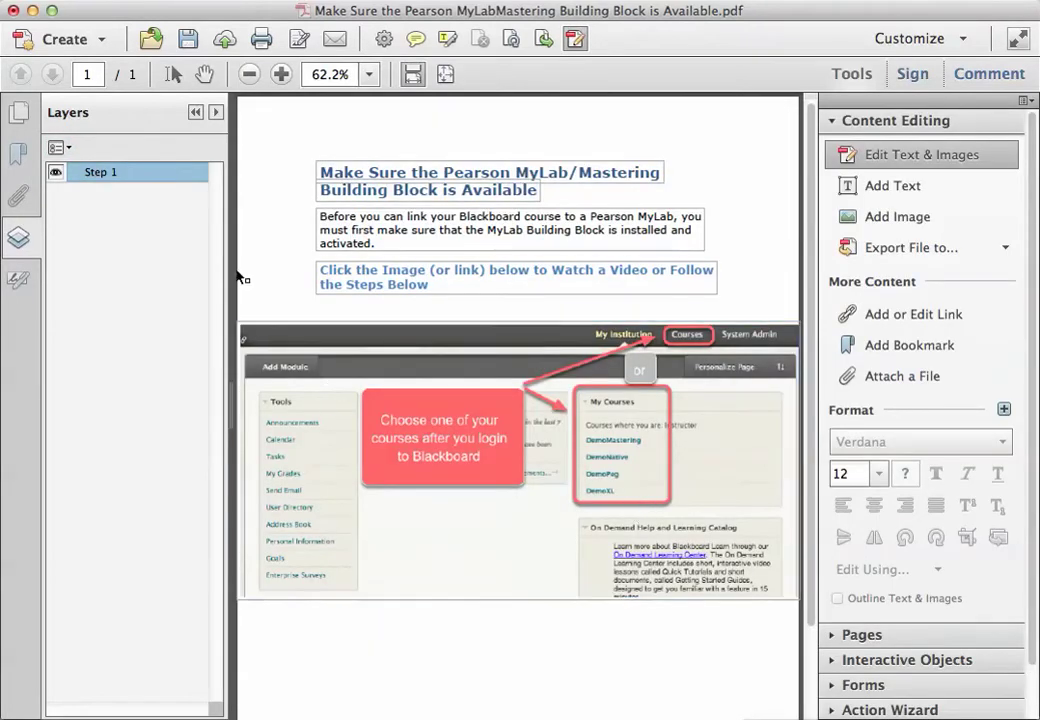
- Import Building Block2.jpg onto the page as a new layer named "Step 2"
{"action": "left_click", "coordinate": [57, 147]}
{"action": "left_click", "coordinate": [122, 369]}
{"action": "left_click", "coordinate": [603, 183]}
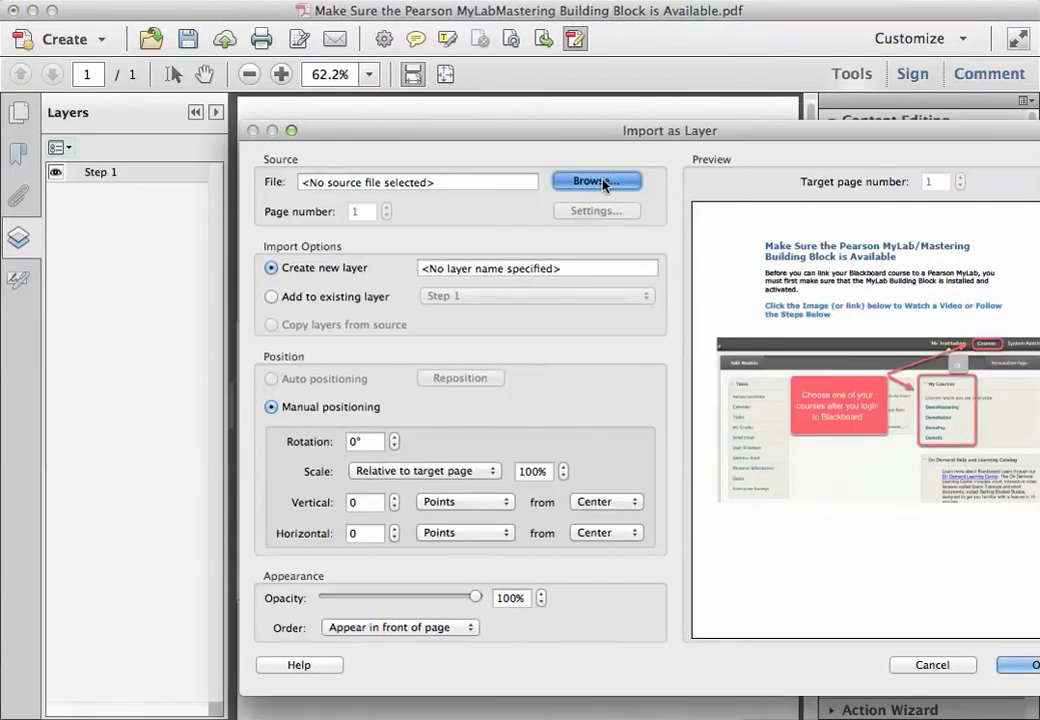
{"action": "left_click", "coordinate": [640, 366]}
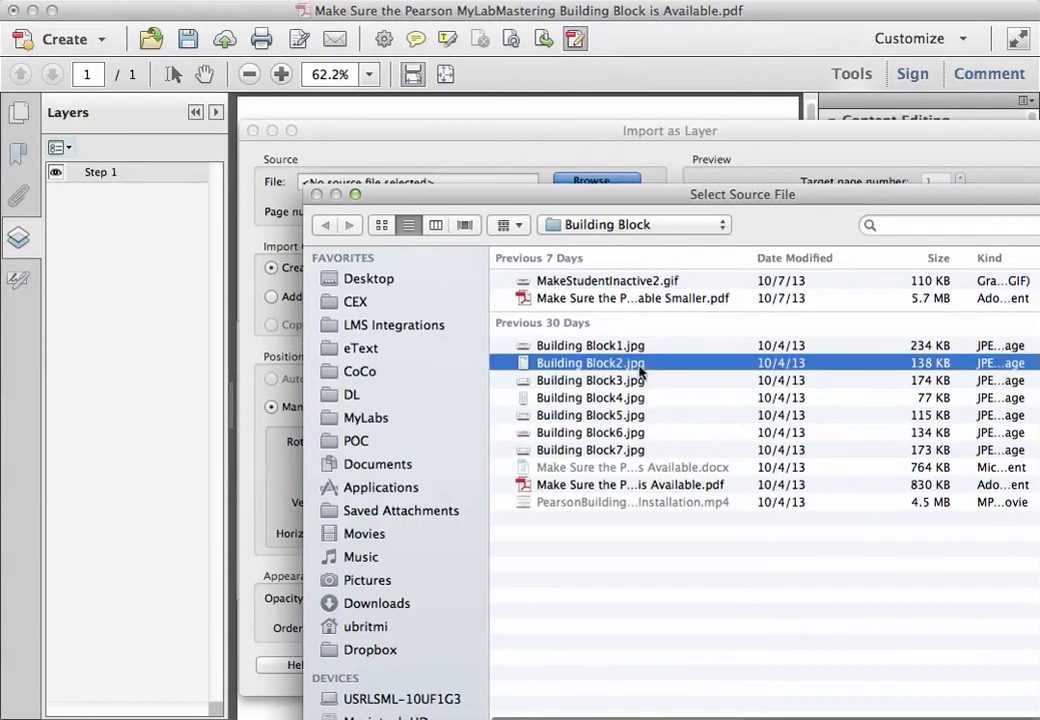
{"action": "left_click_drag", "start_coordinate": [743, 195], "coordinate": [471, 44]}
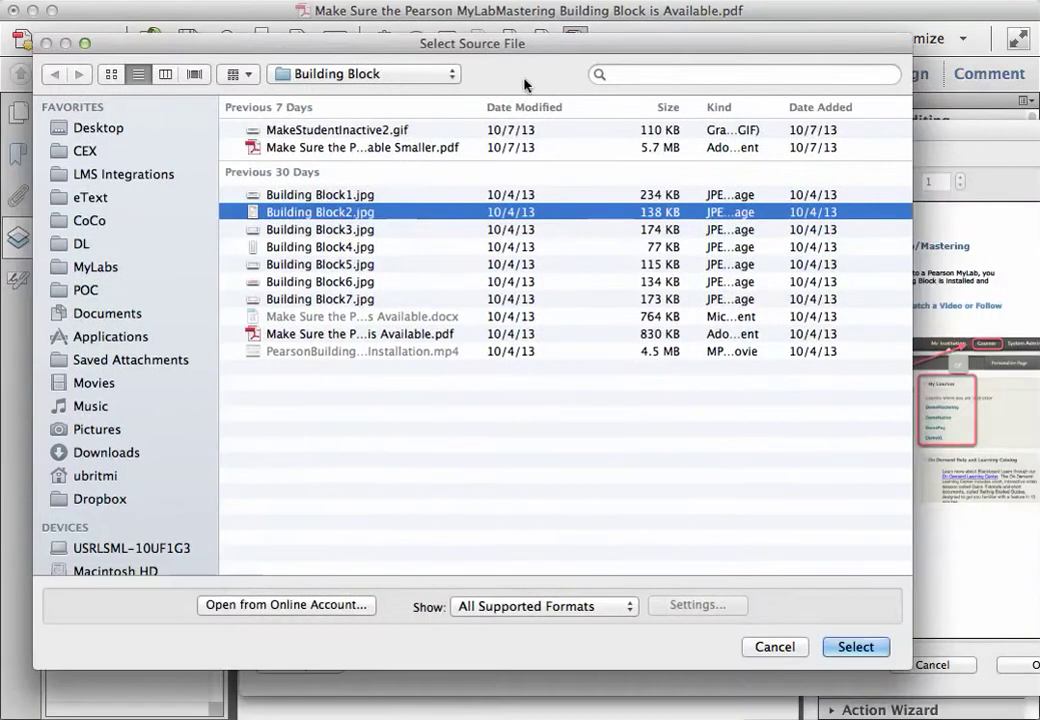
{"action": "left_click", "coordinate": [851, 646]}
{"action": "left_click", "coordinate": [577, 270]}
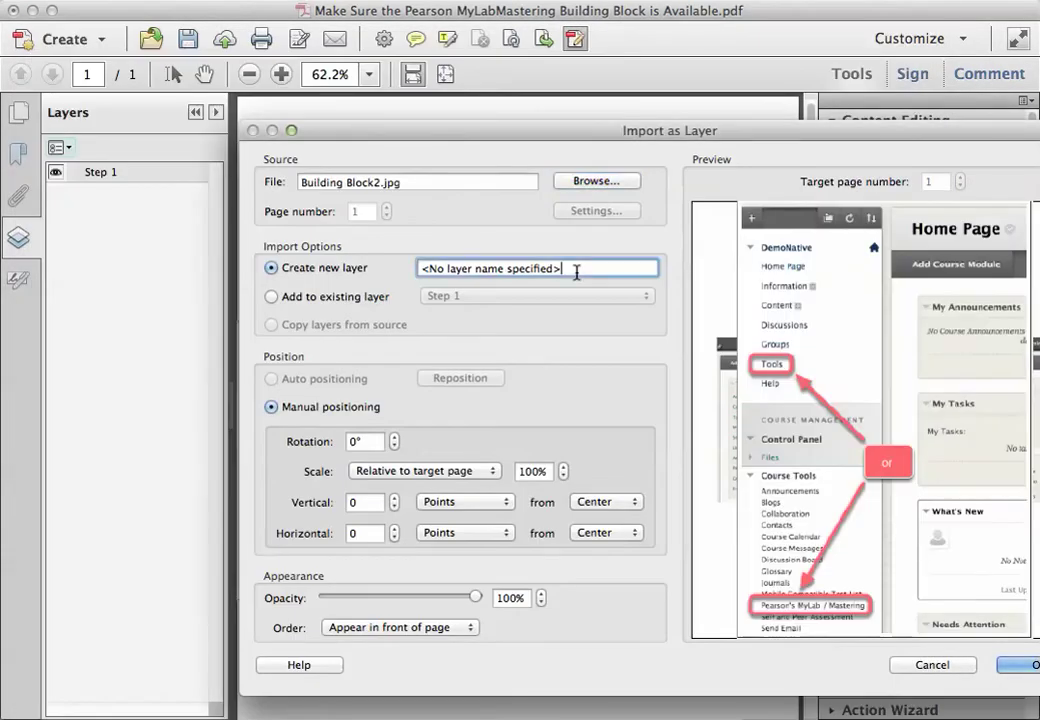
{"action": "triple_click", "coordinate": [577, 270]}
{"action": "type", "text": "Step 2"}
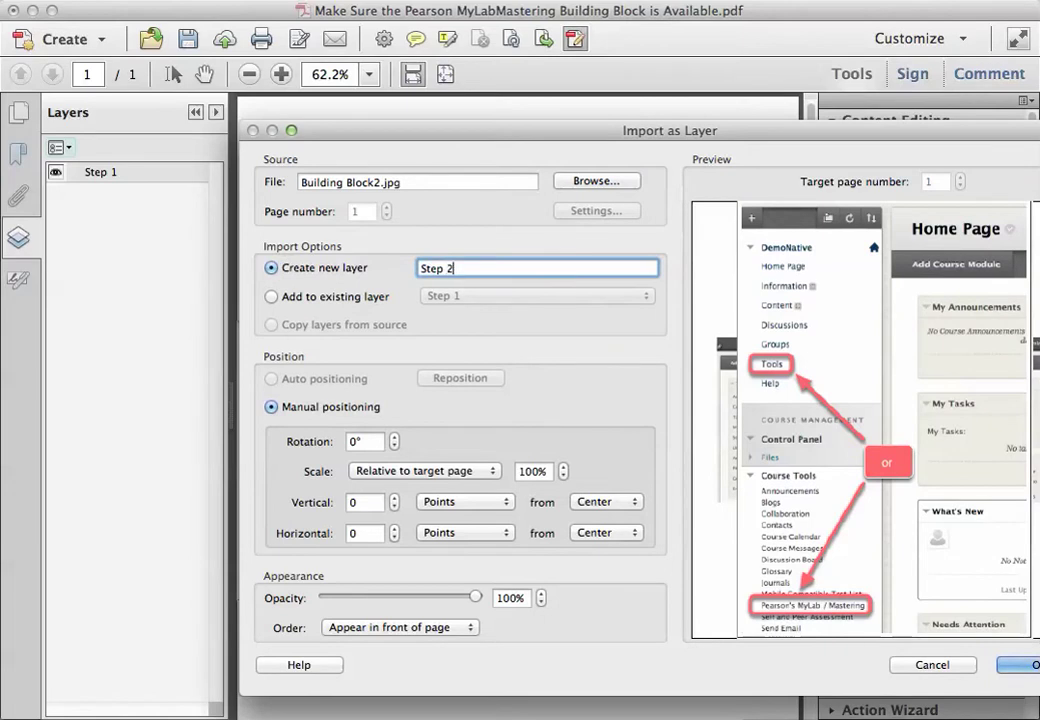
{"action": "key", "text": "Return"}
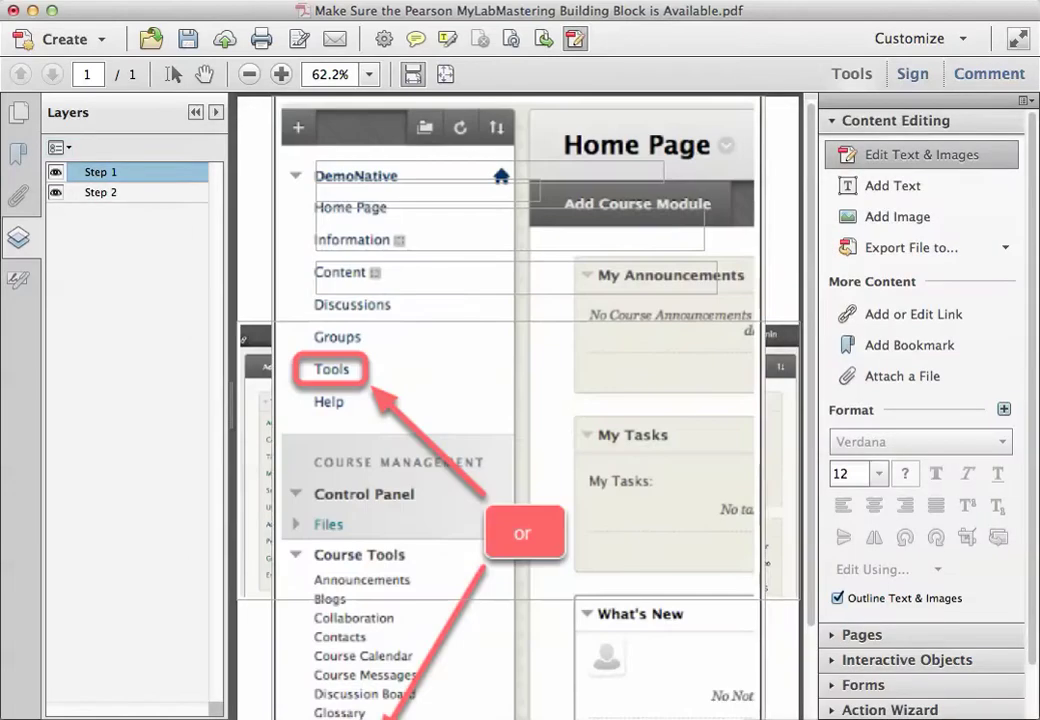
- Shrink the Step 2 image and position it below the blue heading, over the Step 1 image
{"action": "left_click", "coordinate": [291, 148]}
{"action": "left_click_drag", "start_coordinate": [271, 97], "coordinate": [468, 386]}
{"action": "left_click_drag", "start_coordinate": [573, 513], "coordinate": [497, 410]}
- Import Building Block3.jpg onto the page as a new layer named "Step 3"
{"action": "left_click", "coordinate": [67, 150]}
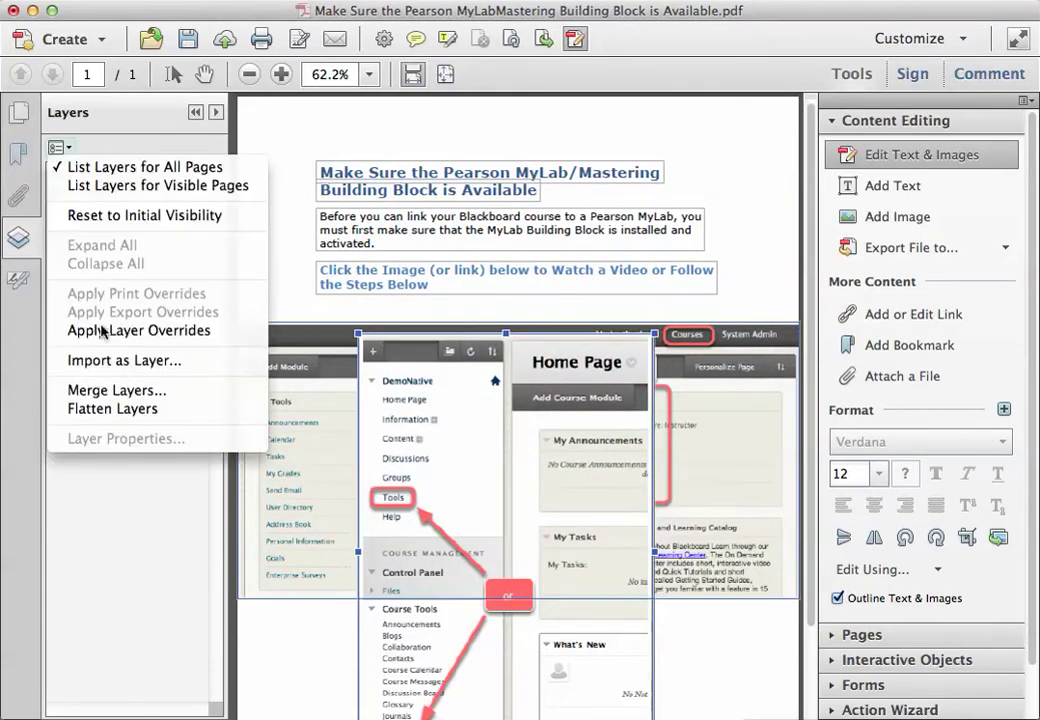
{"action": "left_click", "coordinate": [118, 362]}
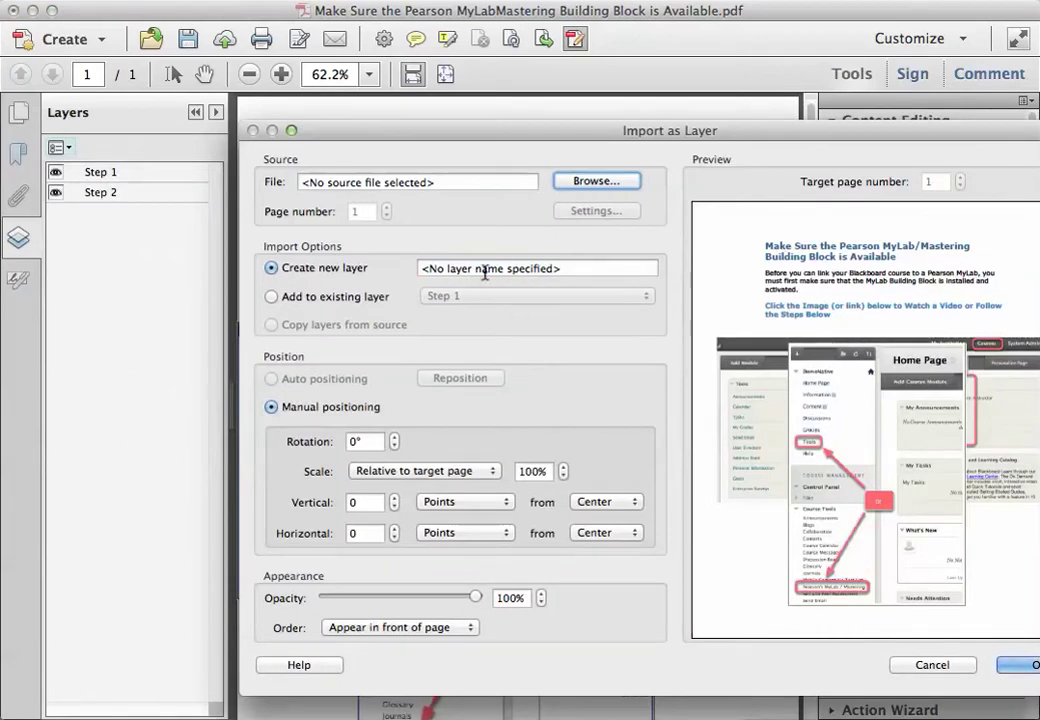
{"action": "left_click", "coordinate": [606, 181]}
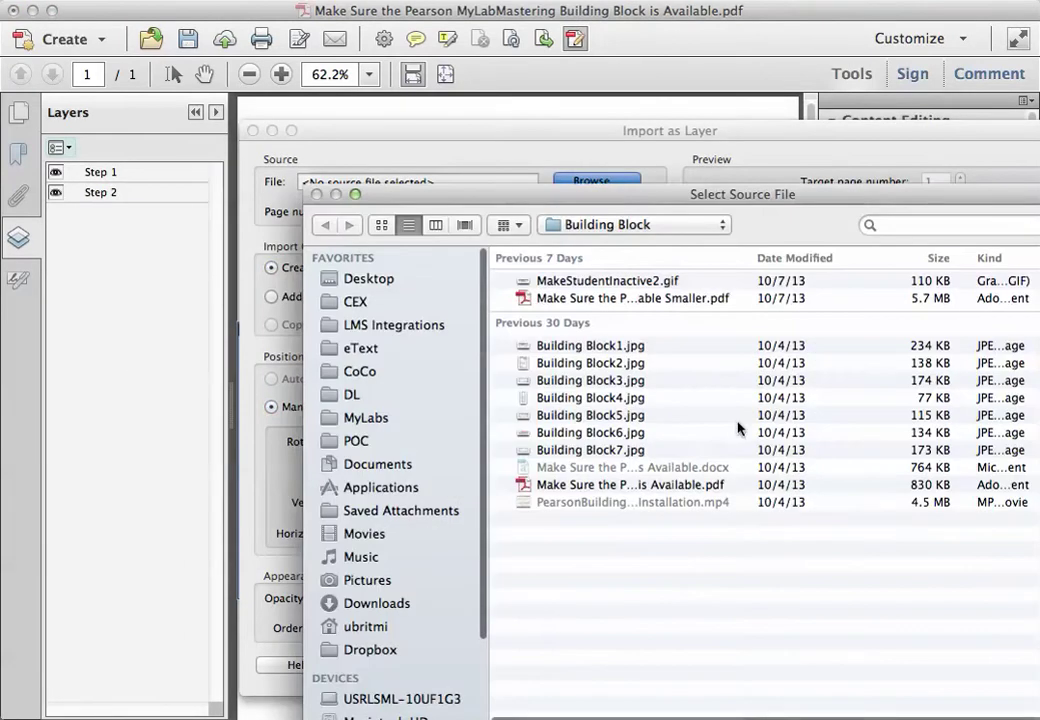
{"action": "double_click", "coordinate": [625, 381]}
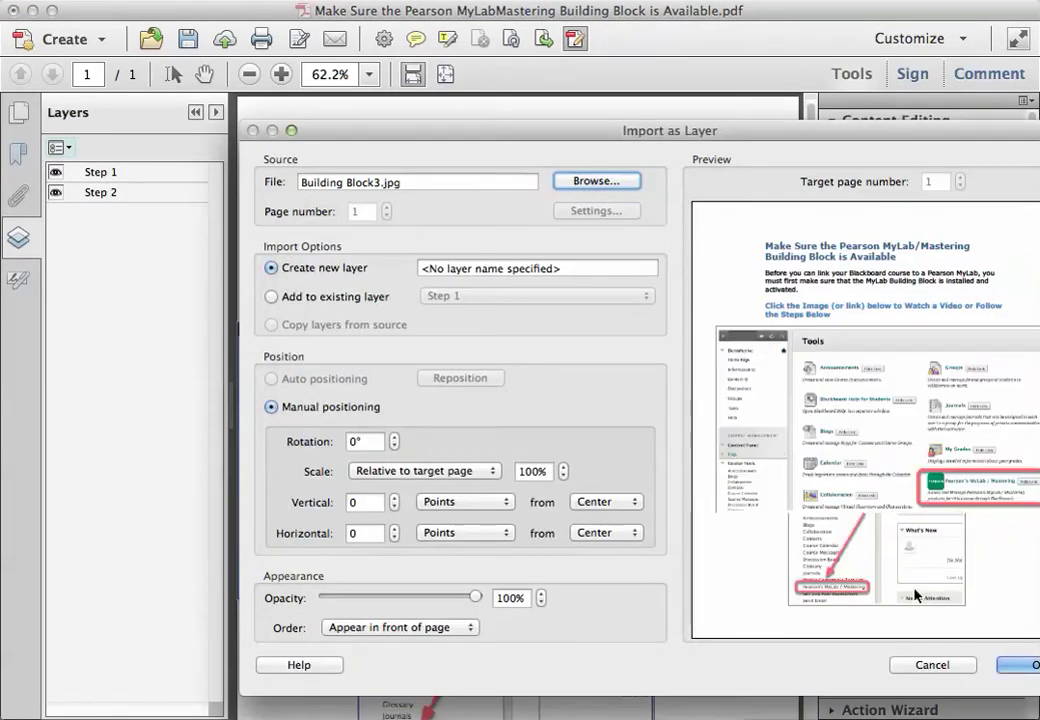
{"action": "left_click", "coordinate": [483, 267]}
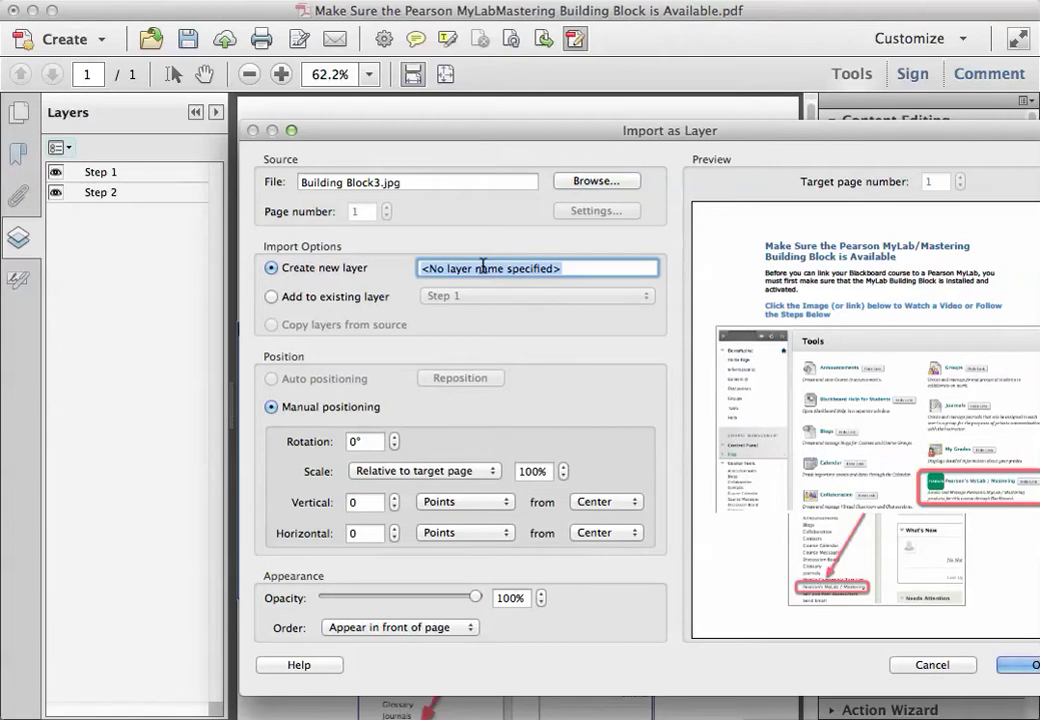
{"action": "type", "text": "Ste"}
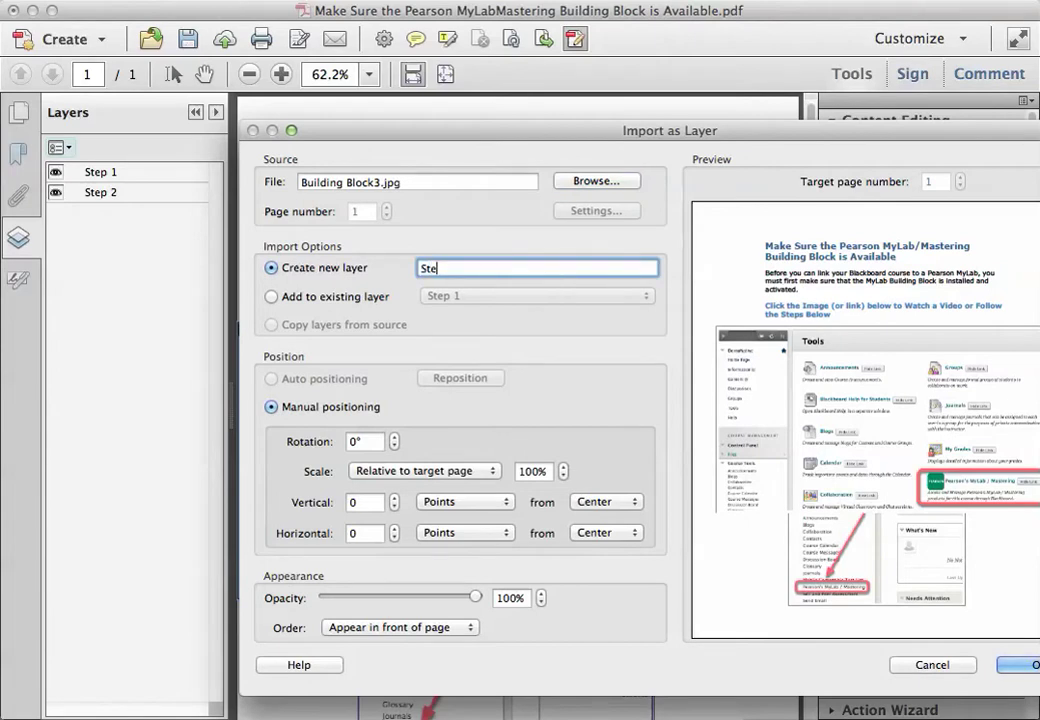
{"action": "type", "text": "p 3"}
{"action": "left_click", "coordinate": [1012, 665]}
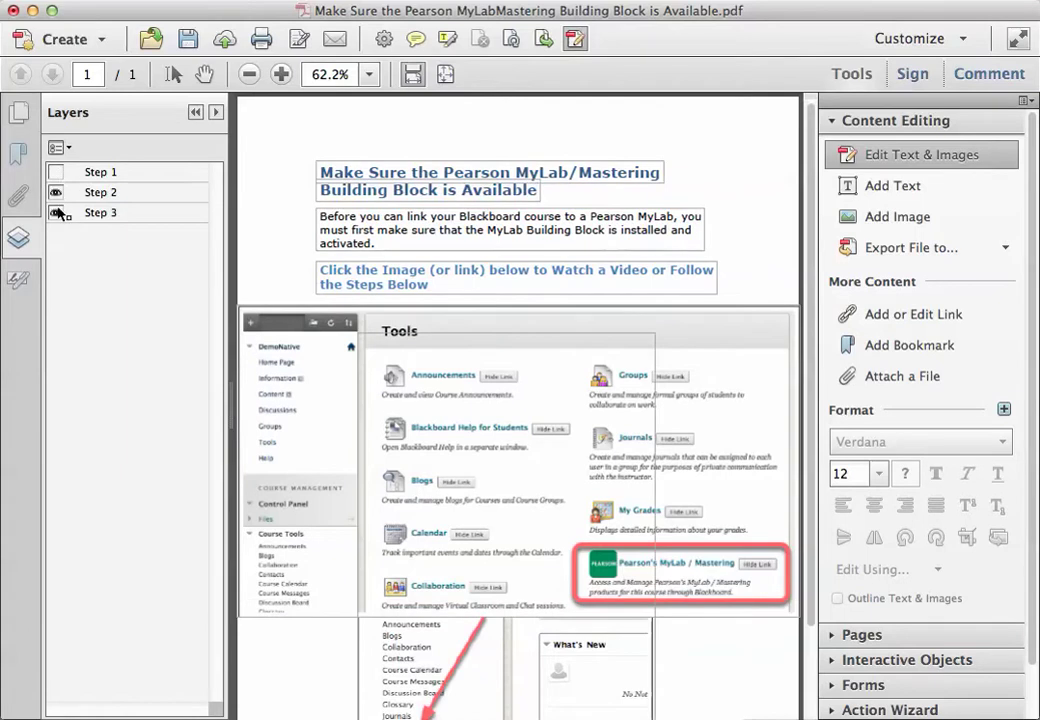
- Hide all the step layers and place a button named "Step 1" below the blue heading
{"action": "left_click", "coordinate": [55, 172]}
{"action": "left_click", "coordinate": [56, 213]}
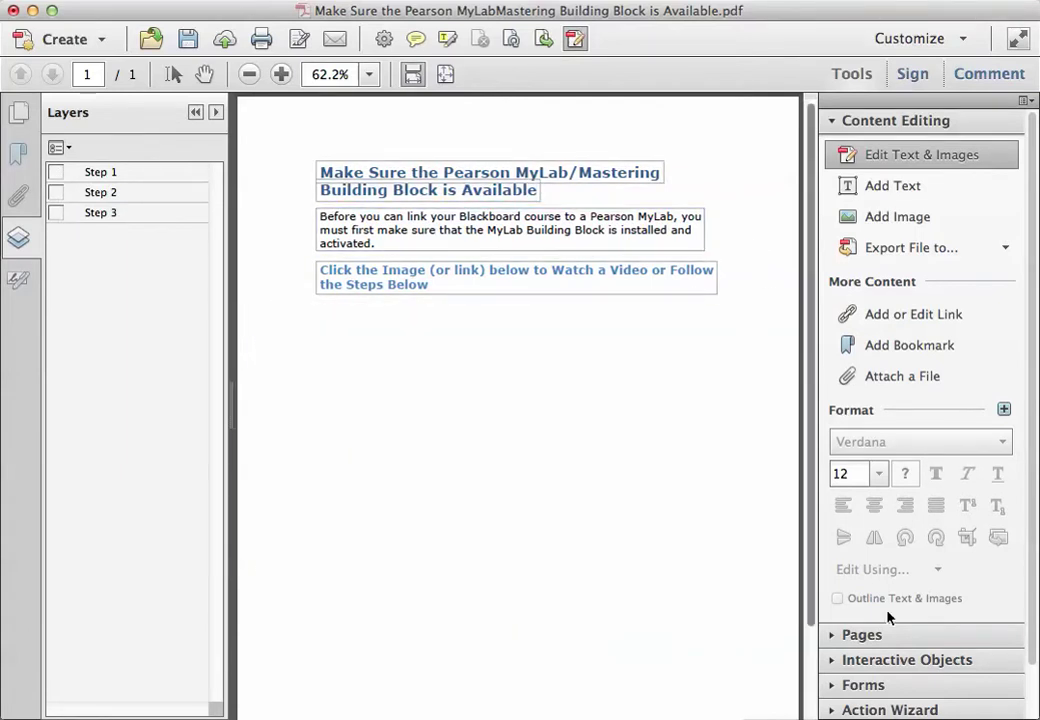
{"action": "left_click", "coordinate": [910, 662]}
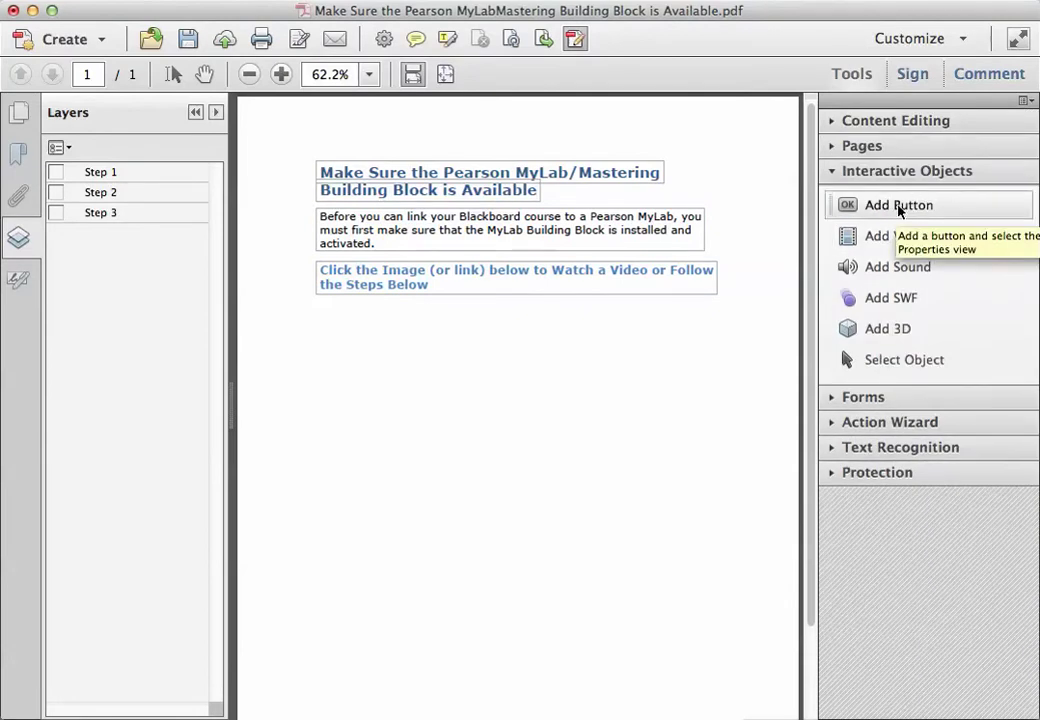
{"action": "left_click", "coordinate": [899, 207]}
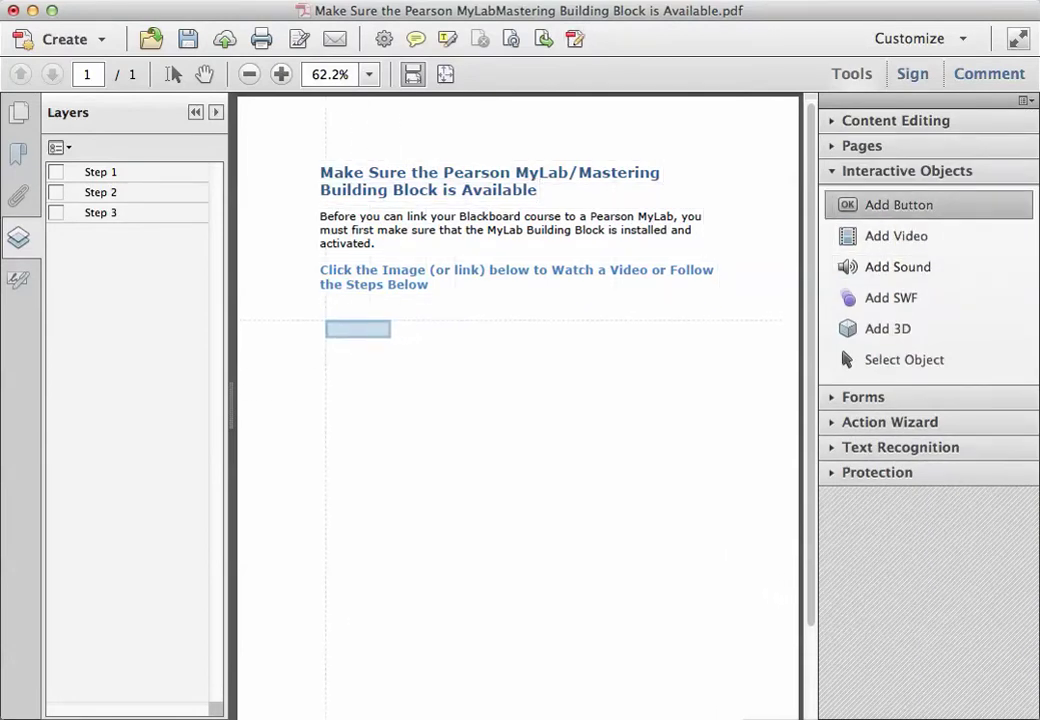
{"action": "left_click", "coordinate": [293, 343]}
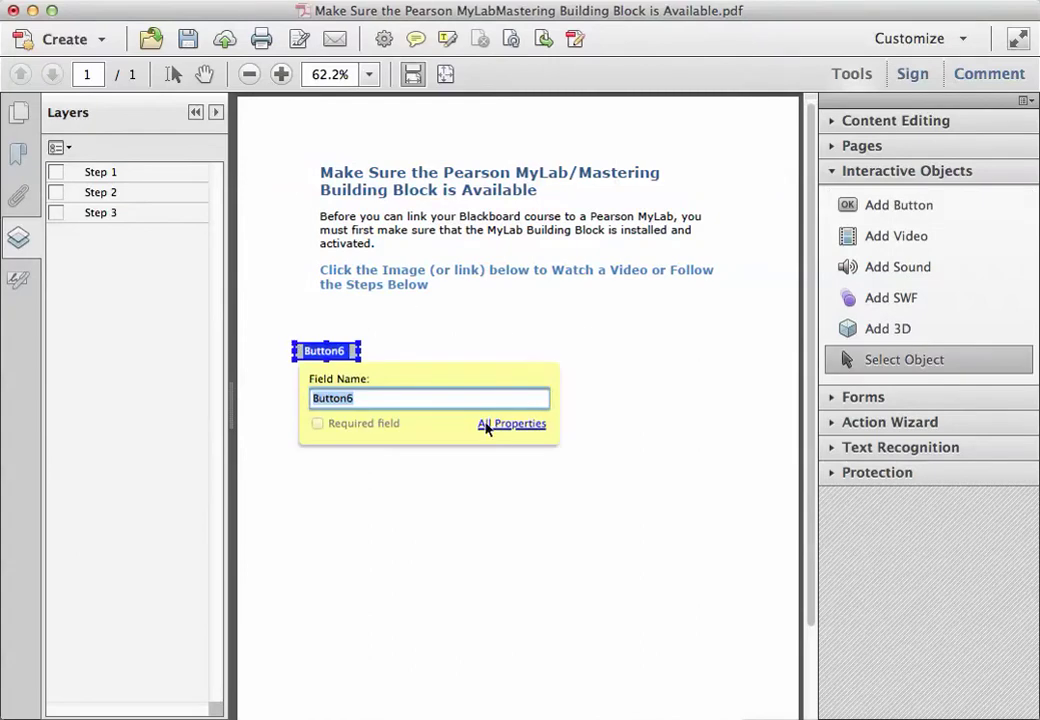
{"action": "type", "text": "Step 1"}
- Set the Step 1 button's label to "Step 1" in its properties
{"action": "left_click", "coordinate": [512, 424]}
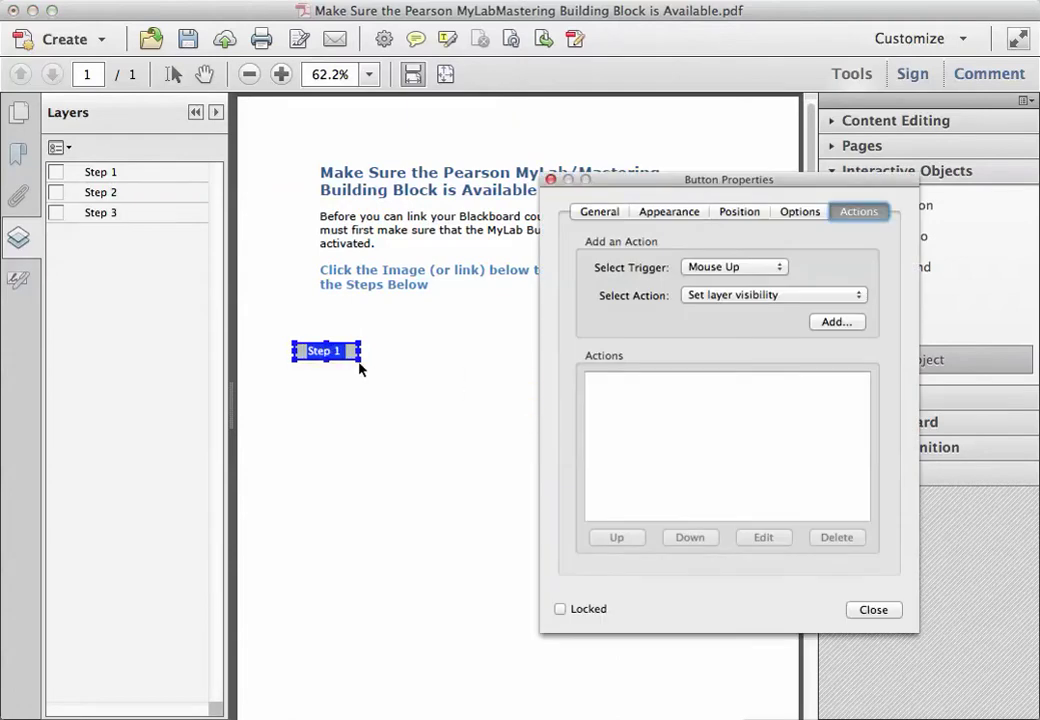
{"action": "left_click", "coordinate": [598, 215]}
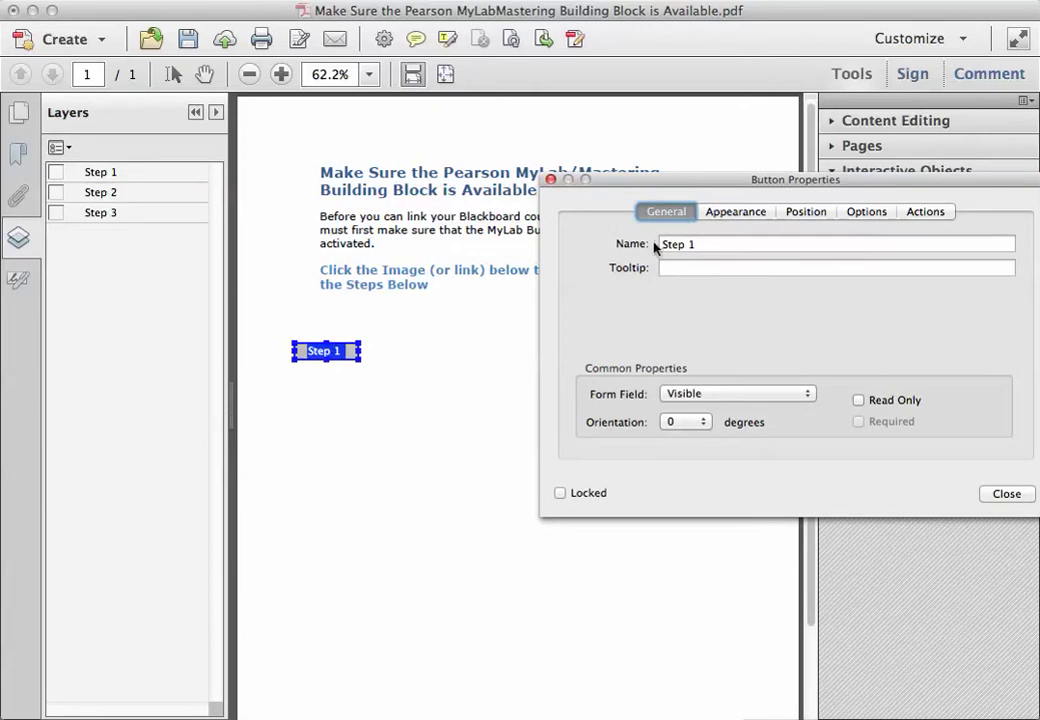
{"action": "left_click", "coordinate": [741, 215]}
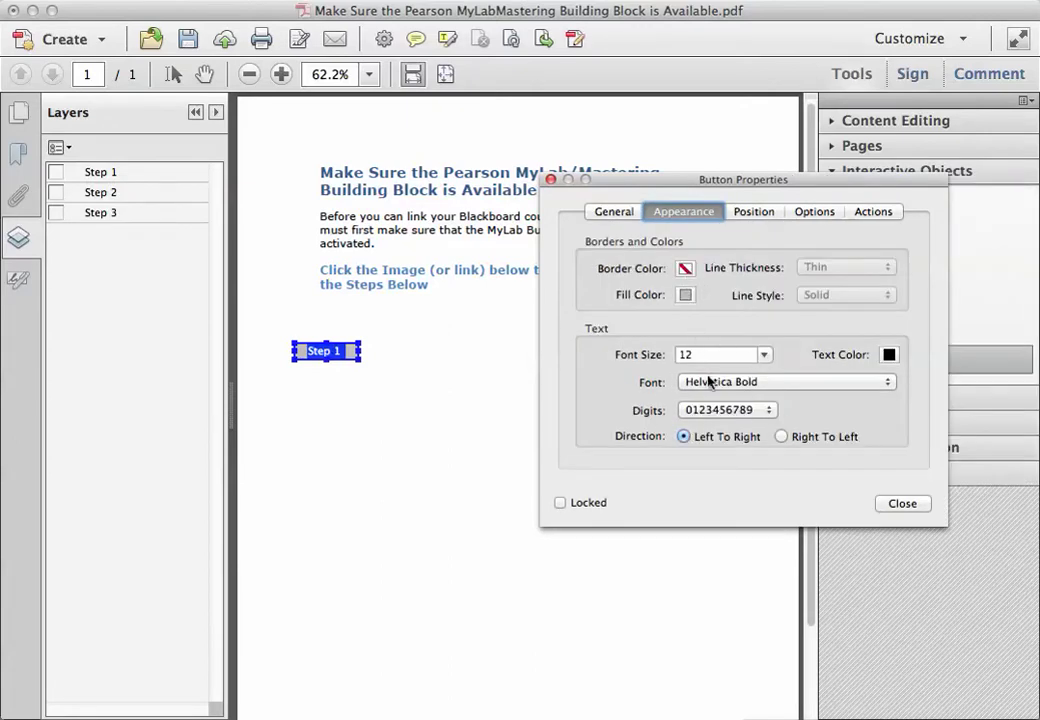
{"action": "left_click", "coordinate": [808, 213]}
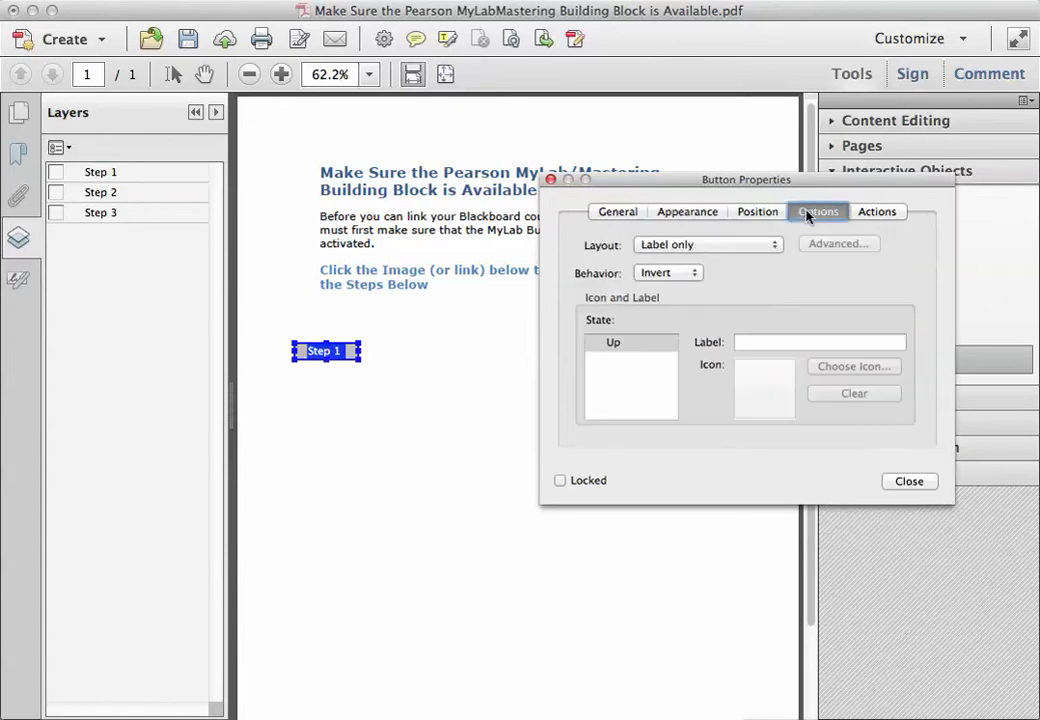
{"action": "left_click", "coordinate": [765, 342]}
{"action": "type", "text": "S"}
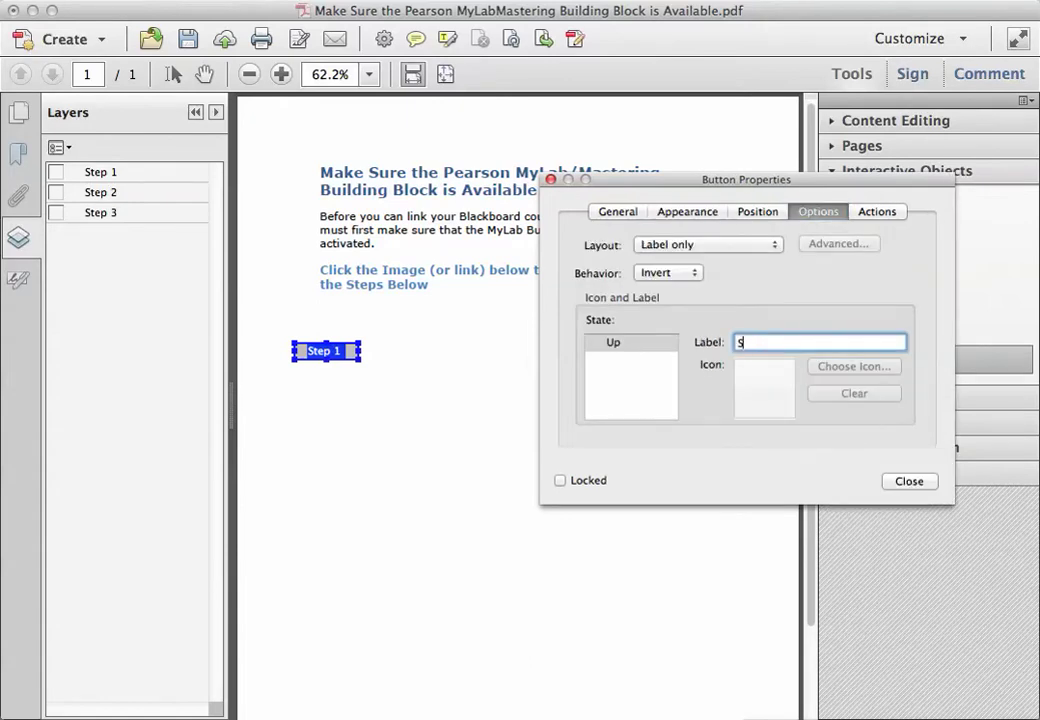
{"action": "type", "text": "tep 1"}
- Add a Mouse Up action to the Step 1 button that sets layer visibility with only the Step 1 layer shown
{"action": "left_click", "coordinate": [877, 212]}
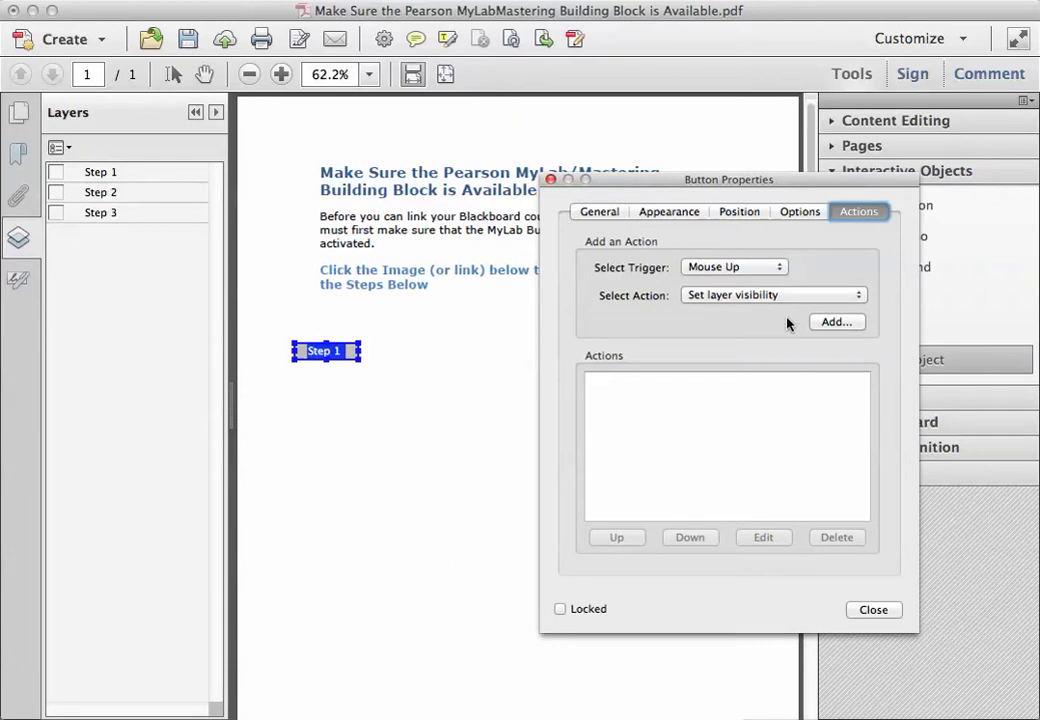
{"action": "left_click", "coordinate": [780, 268]}
{"action": "left_click", "coordinate": [757, 299]}
{"action": "left_click", "coordinate": [62, 175]}
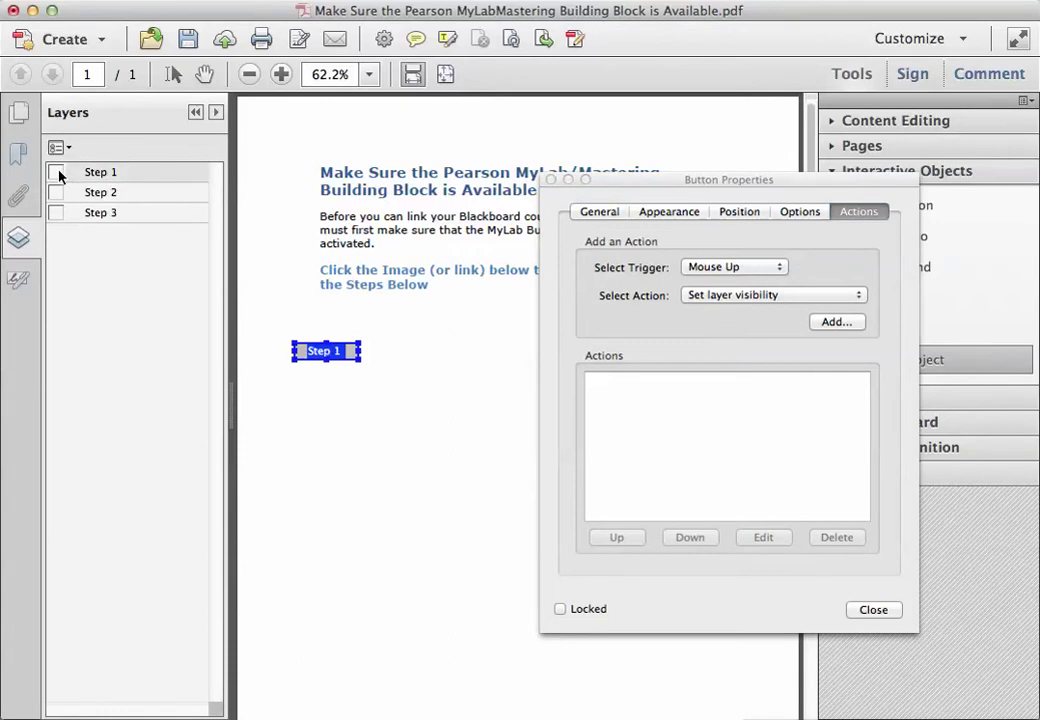
{"action": "left_click", "coordinate": [57, 173]}
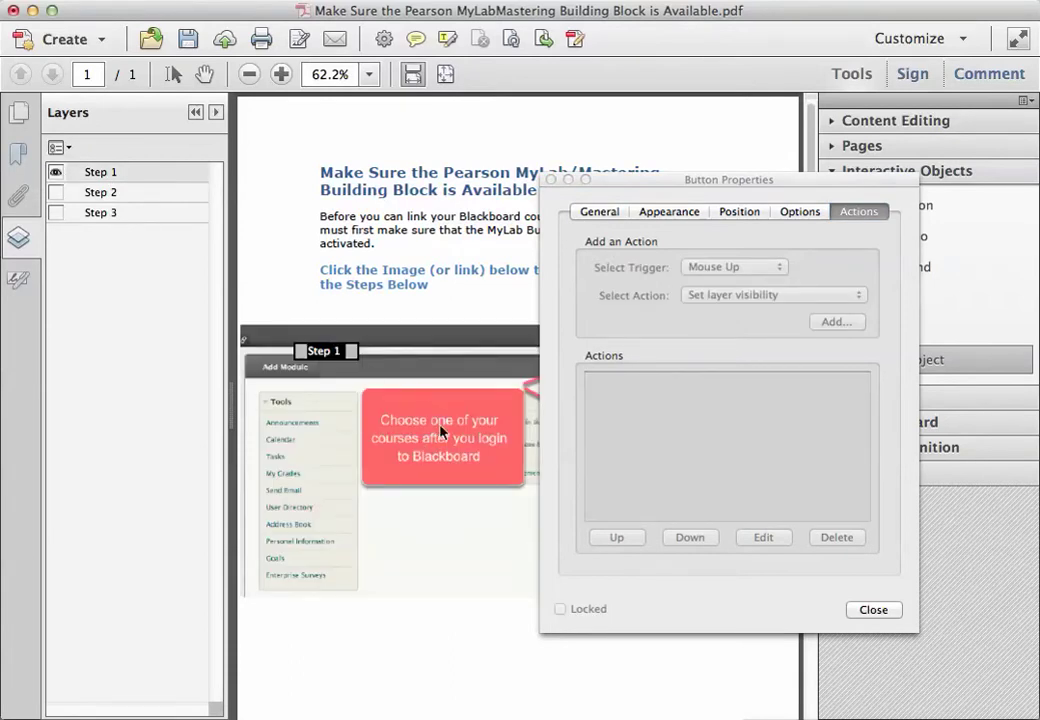
{"action": "left_click", "coordinate": [349, 352]}
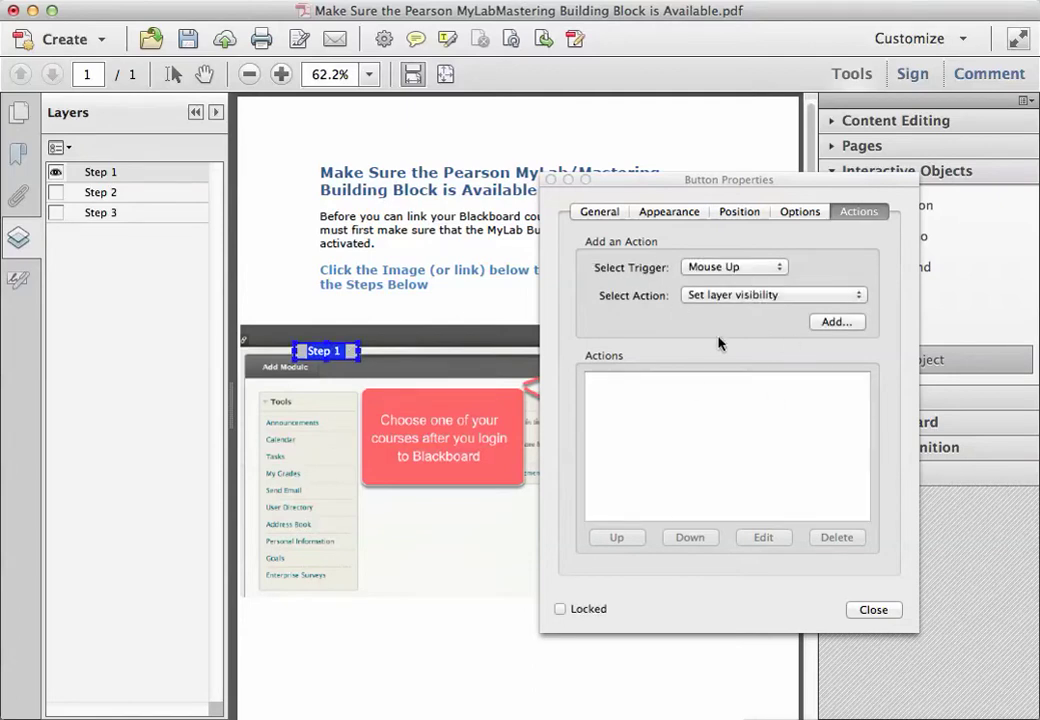
{"action": "left_click", "coordinate": [834, 322]}
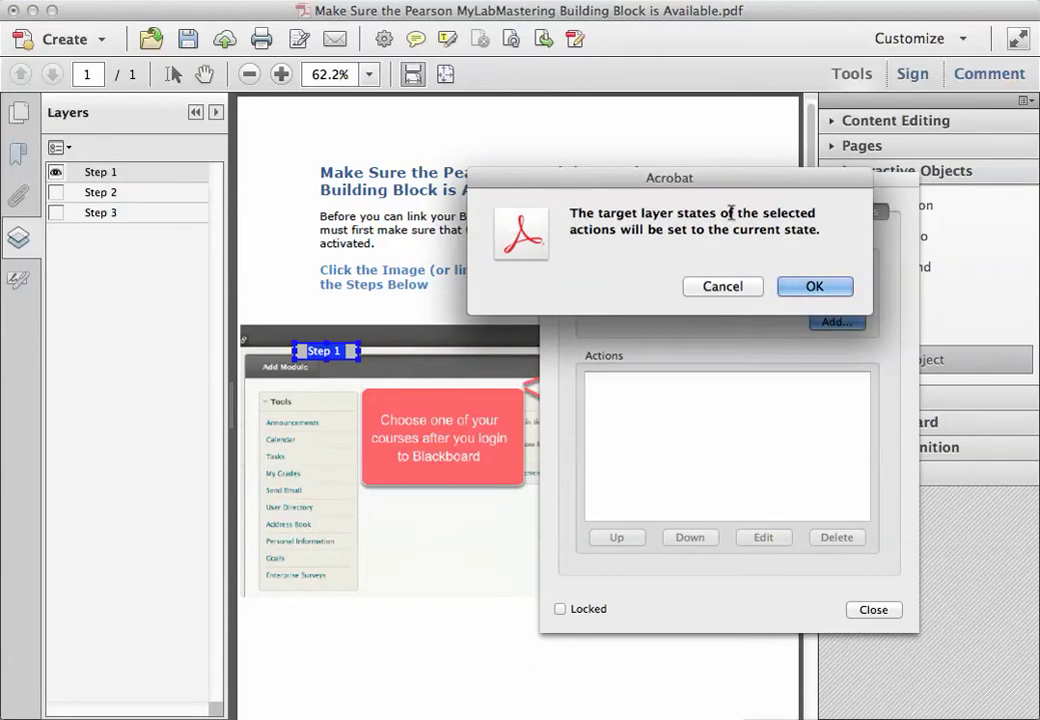
{"action": "left_click", "coordinate": [808, 286]}
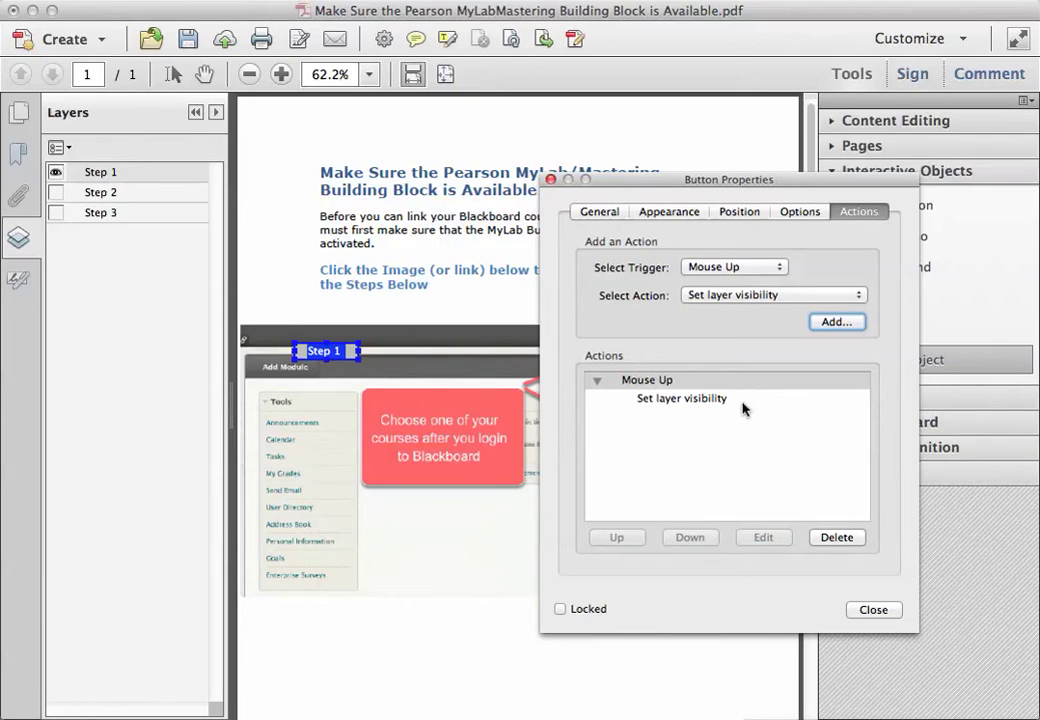
{"action": "left_click", "coordinate": [873, 610]}
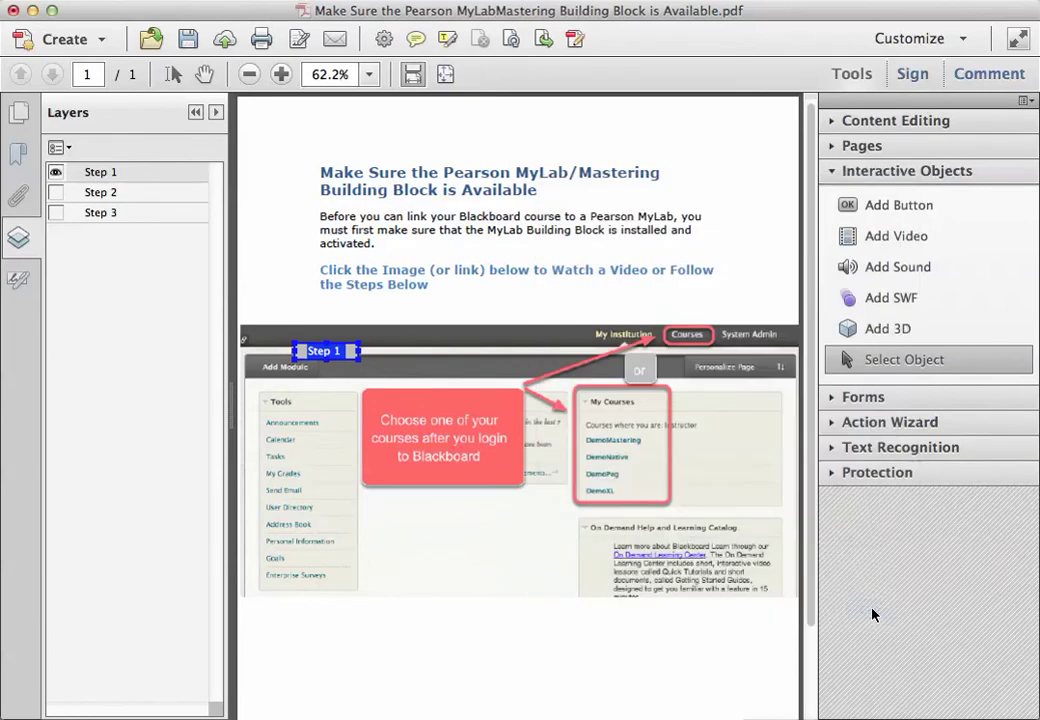
- Move the Step 1 image down the page so it sits below the Step 1 button
{"action": "left_click", "coordinate": [576, 461]}
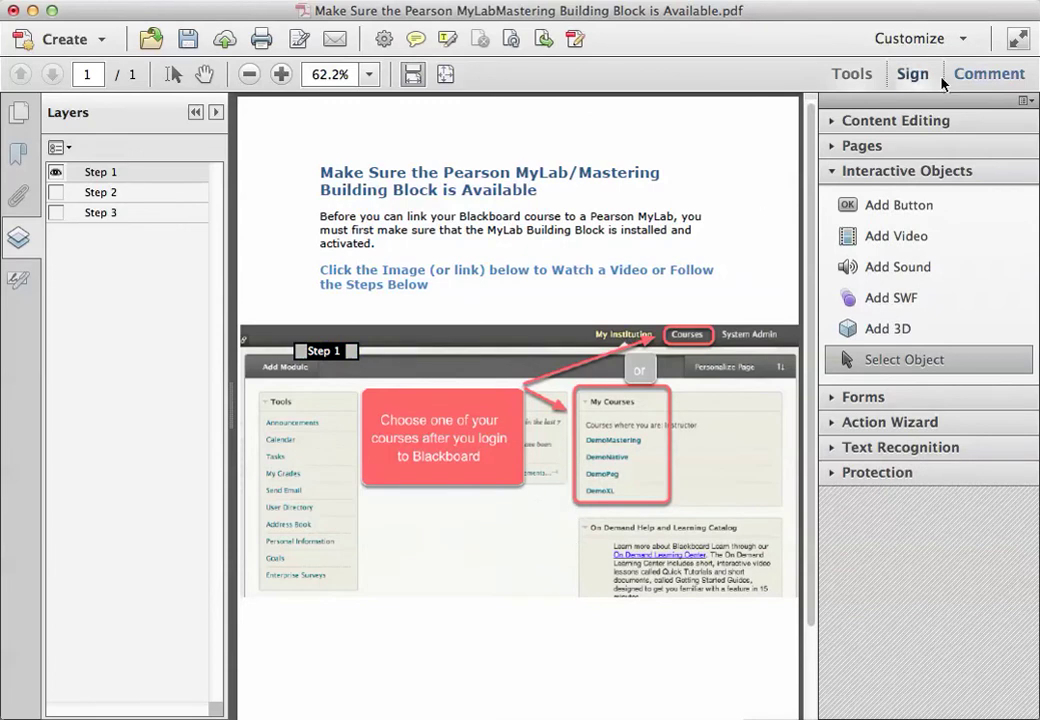
{"action": "left_click", "coordinate": [895, 120]}
{"action": "left_click", "coordinate": [908, 155]}
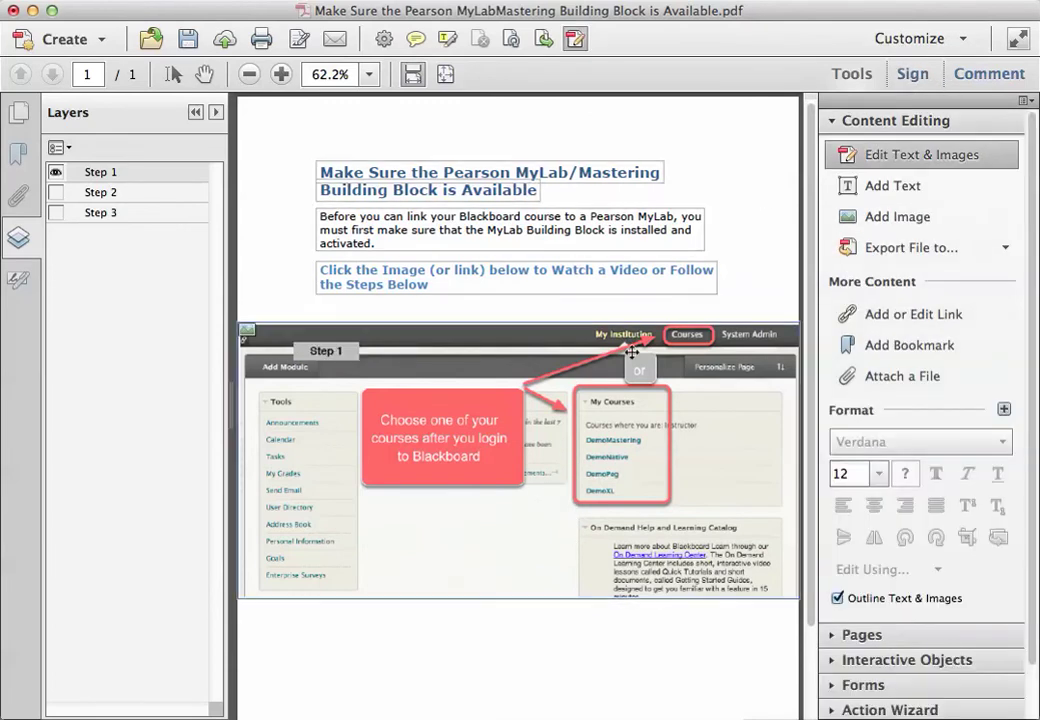
{"action": "left_click_drag", "start_coordinate": [617, 418], "coordinate": [614, 471]}
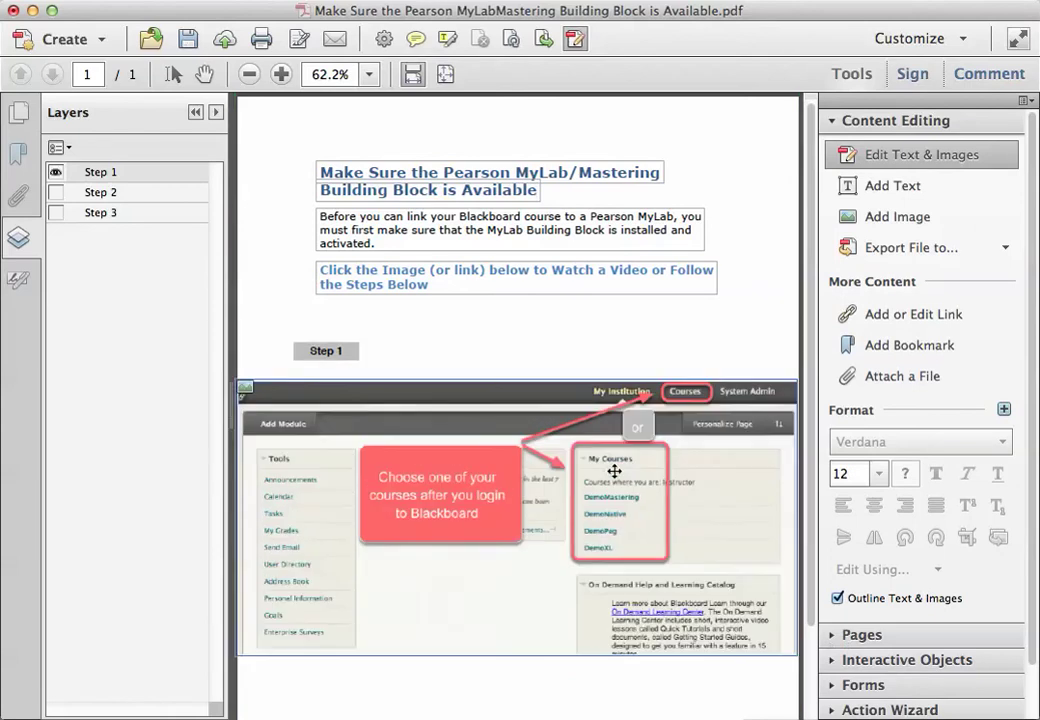
- Place a second button to the right of the Step 1 button and name it "Step 2"
{"action": "left_click", "coordinate": [935, 660]}
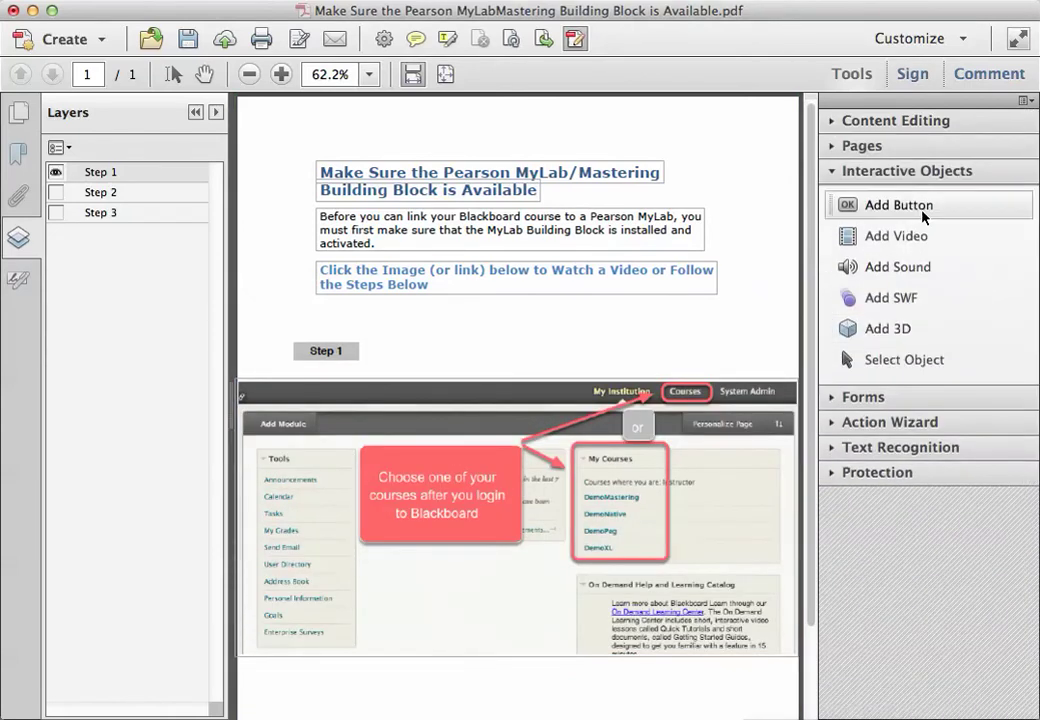
{"action": "left_click", "coordinate": [920, 206]}
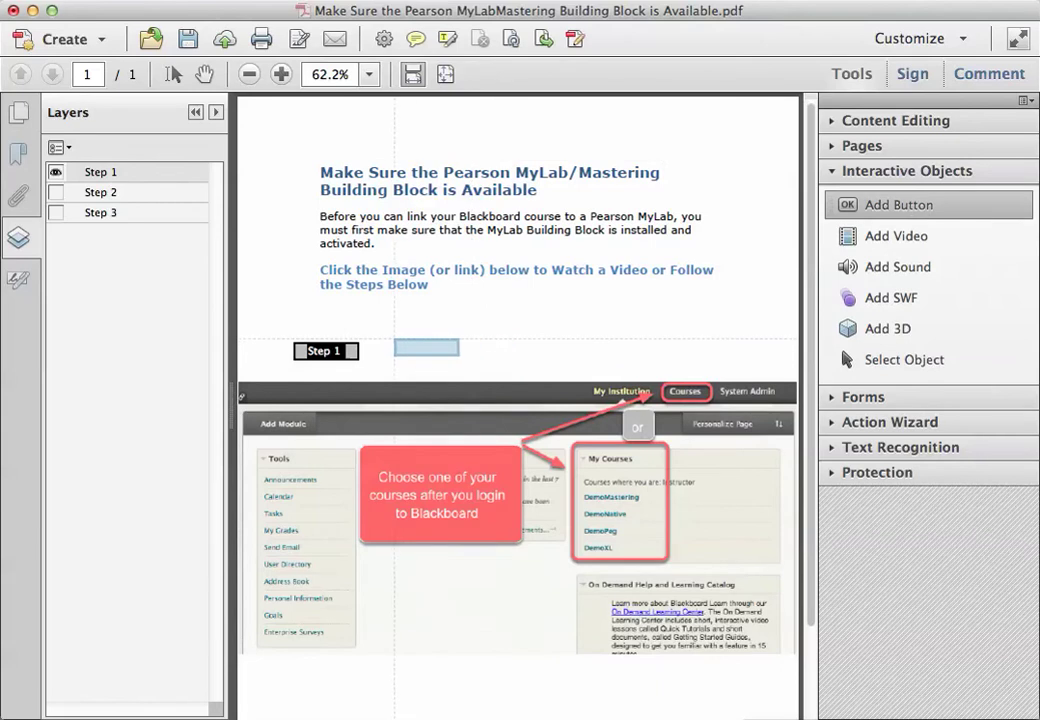
{"action": "left_click", "coordinate": [422, 351]}
{"action": "key", "text": "Return"}
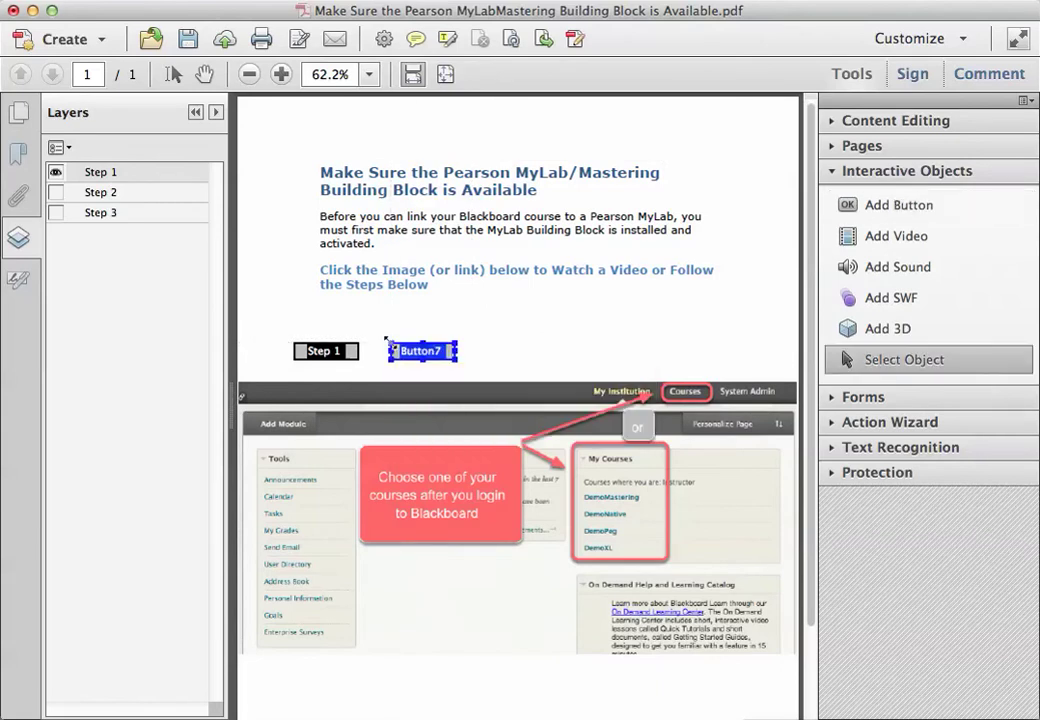
{"action": "double_click", "coordinate": [436, 353]}
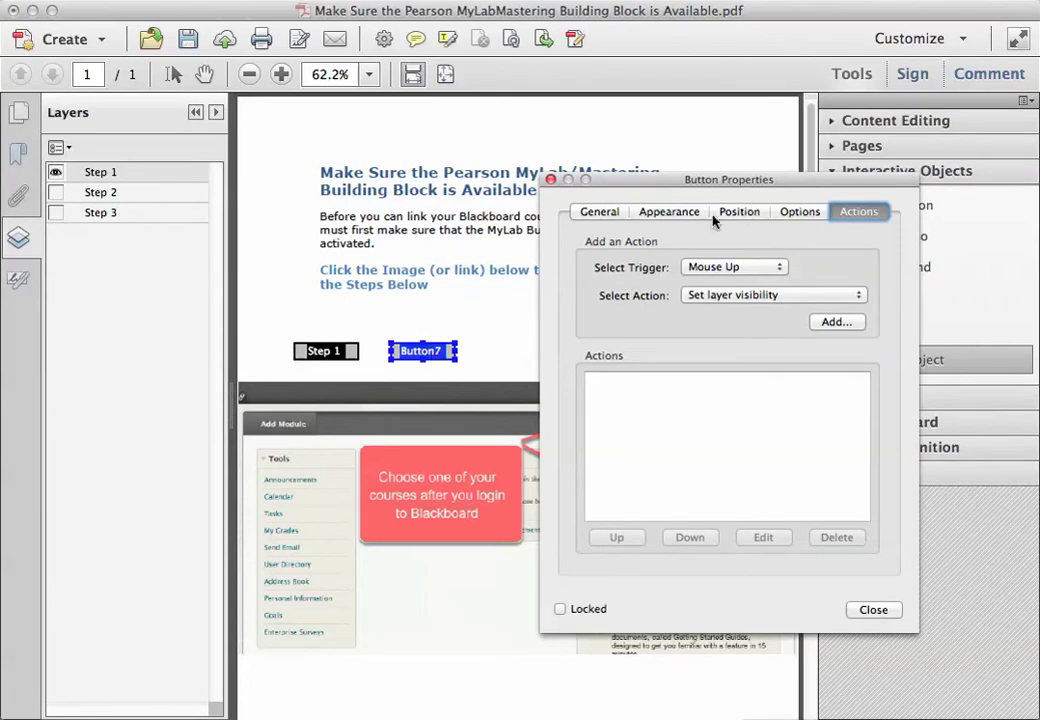
{"action": "left_click", "coordinate": [600, 212]}
{"action": "double_click", "coordinate": [722, 243]}
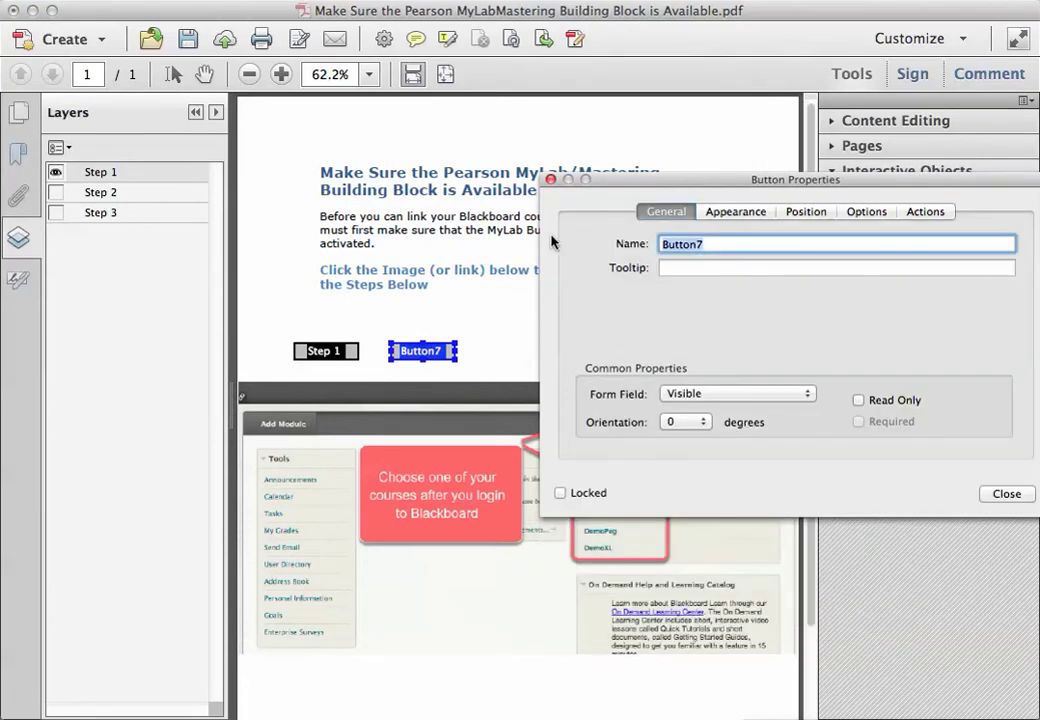
{"action": "type", "text": "Step 2"}
{"action": "key", "text": "Return"}
- Set the Step 2 button's label to "Step 2"
{"action": "left_click", "coordinate": [866, 211]}
{"action": "left_click", "coordinate": [760, 343]}
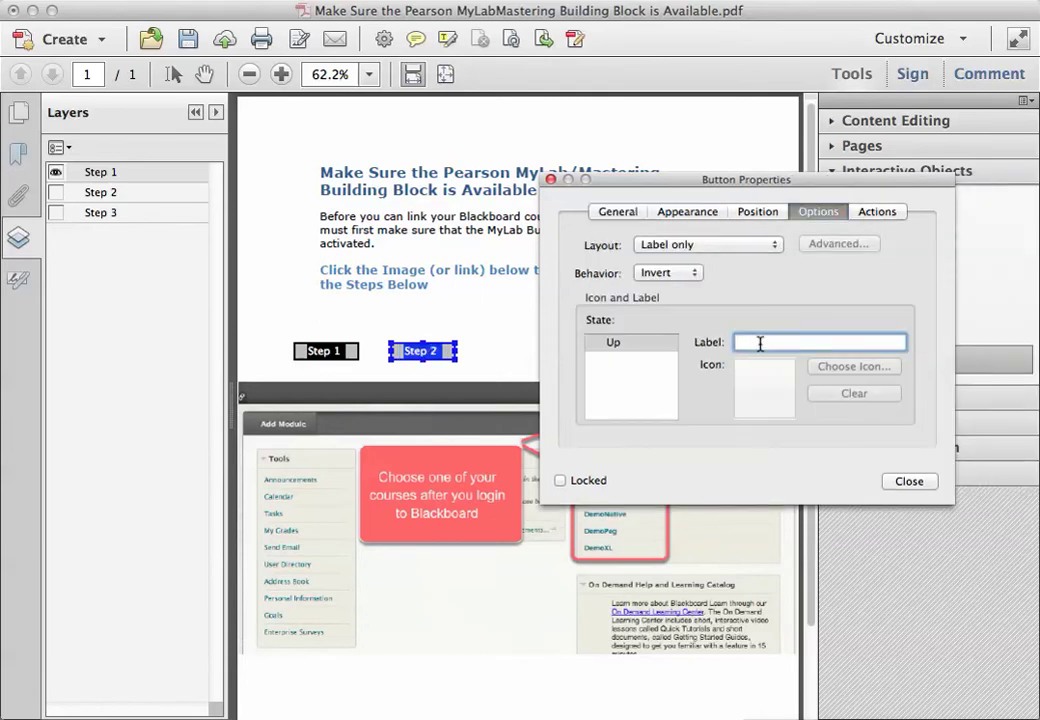
{"action": "type", "text": "Step 2"}
- Add a Mouse Up action to the Step 2 button that sets layer visibility with only the Step 2 layer shown
{"action": "left_click", "coordinate": [875, 212]}
{"action": "left_click", "coordinate": [780, 267]}
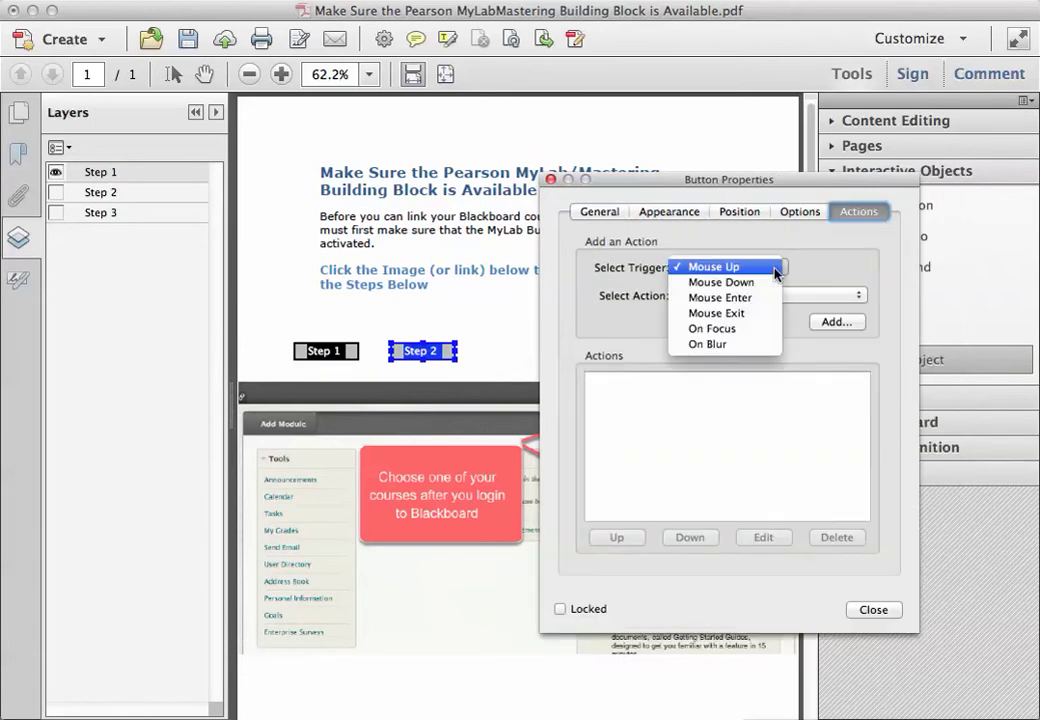
{"action": "left_click", "coordinate": [755, 300]}
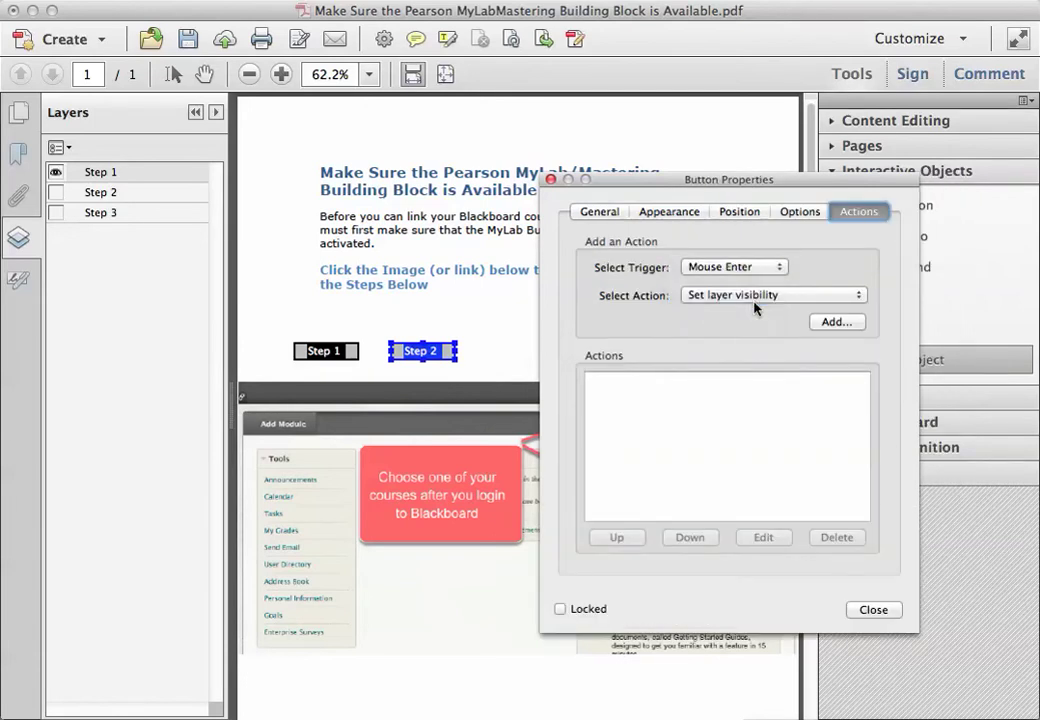
{"action": "left_click", "coordinate": [56, 172]}
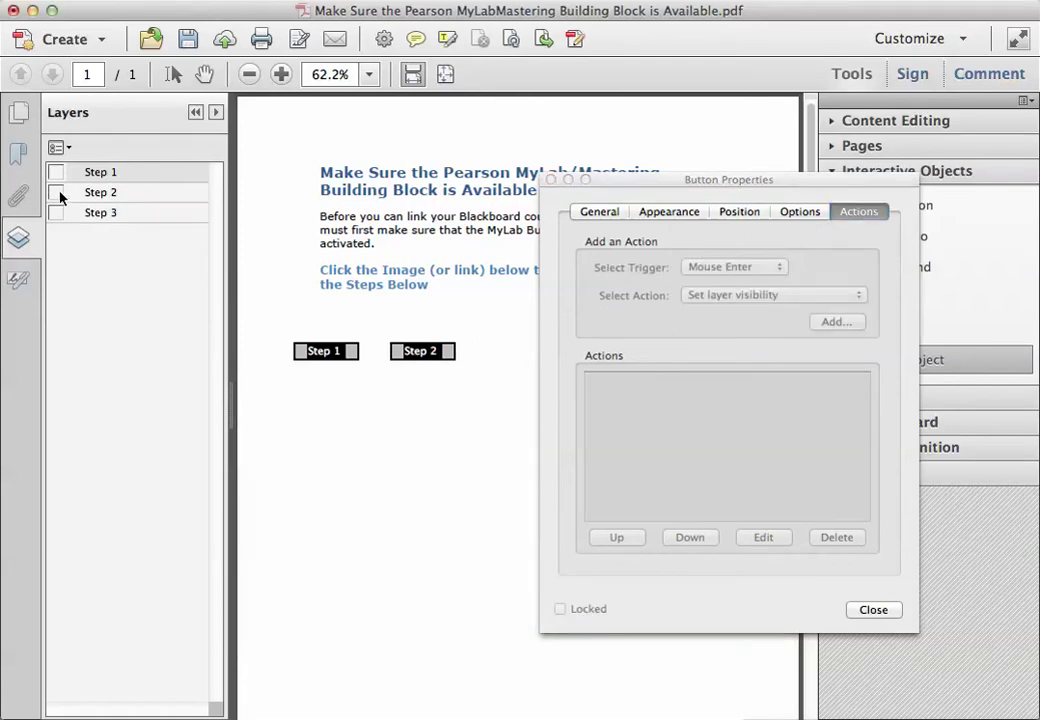
{"action": "left_click", "coordinate": [56, 192]}
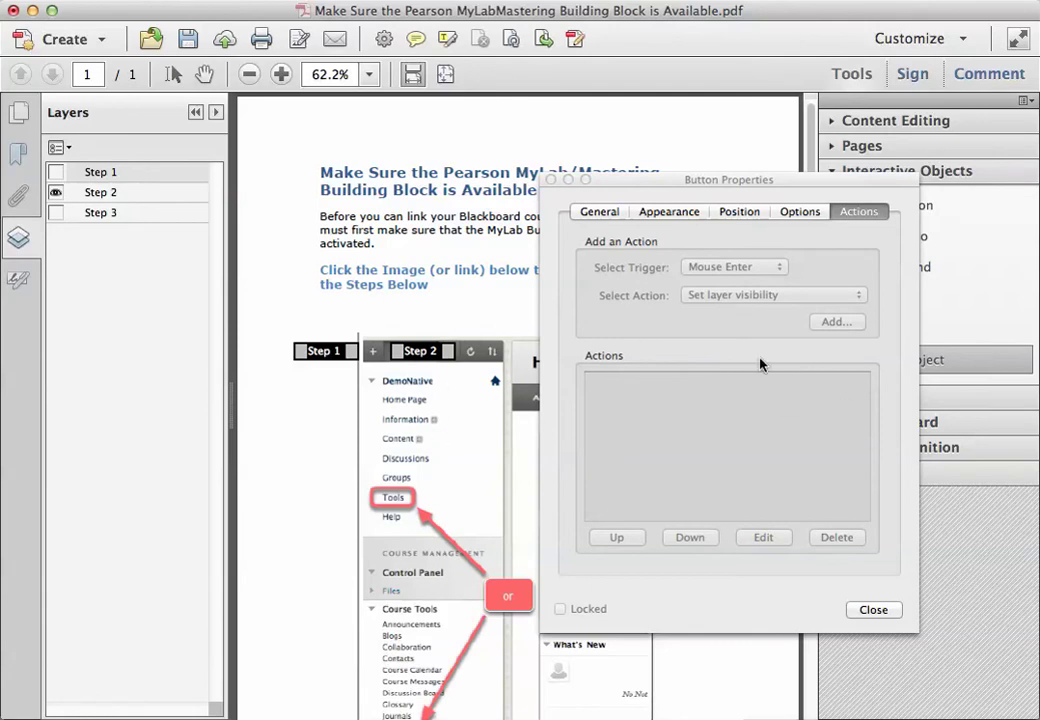
{"action": "left_click", "coordinate": [428, 355]}
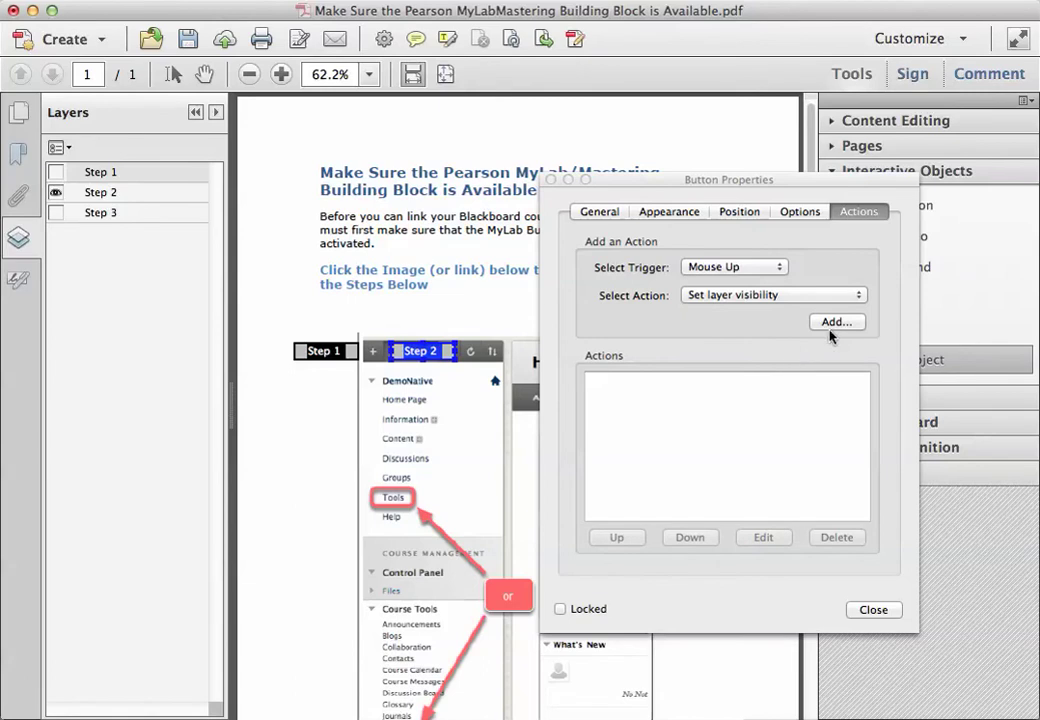
{"action": "left_click", "coordinate": [838, 323]}
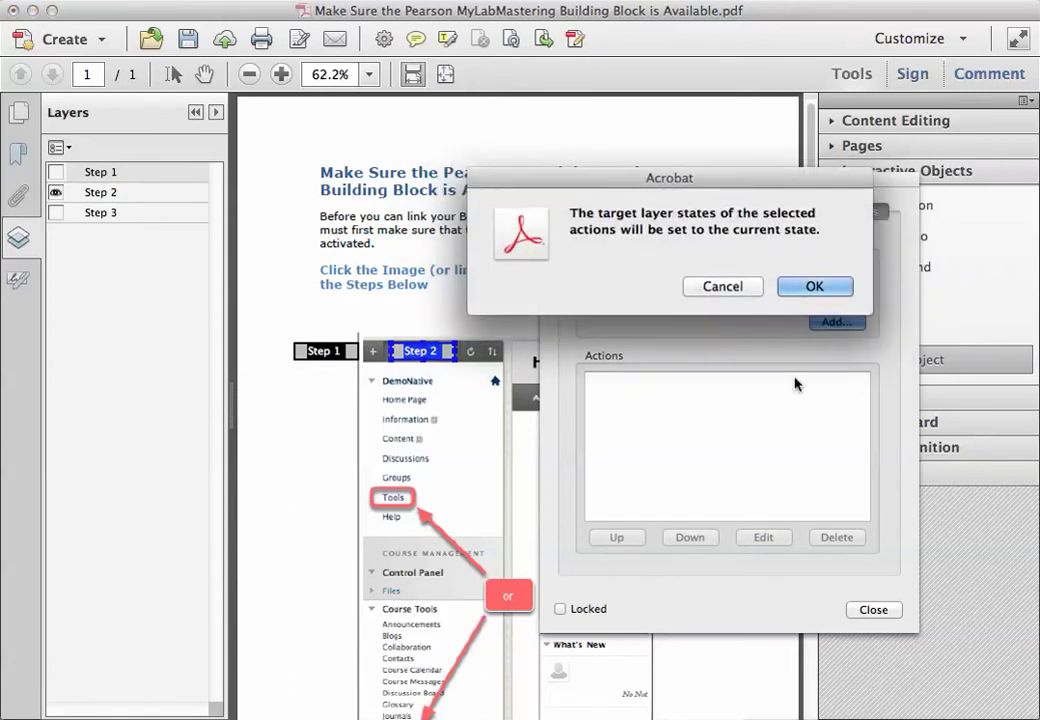
{"action": "left_click", "coordinate": [814, 287]}
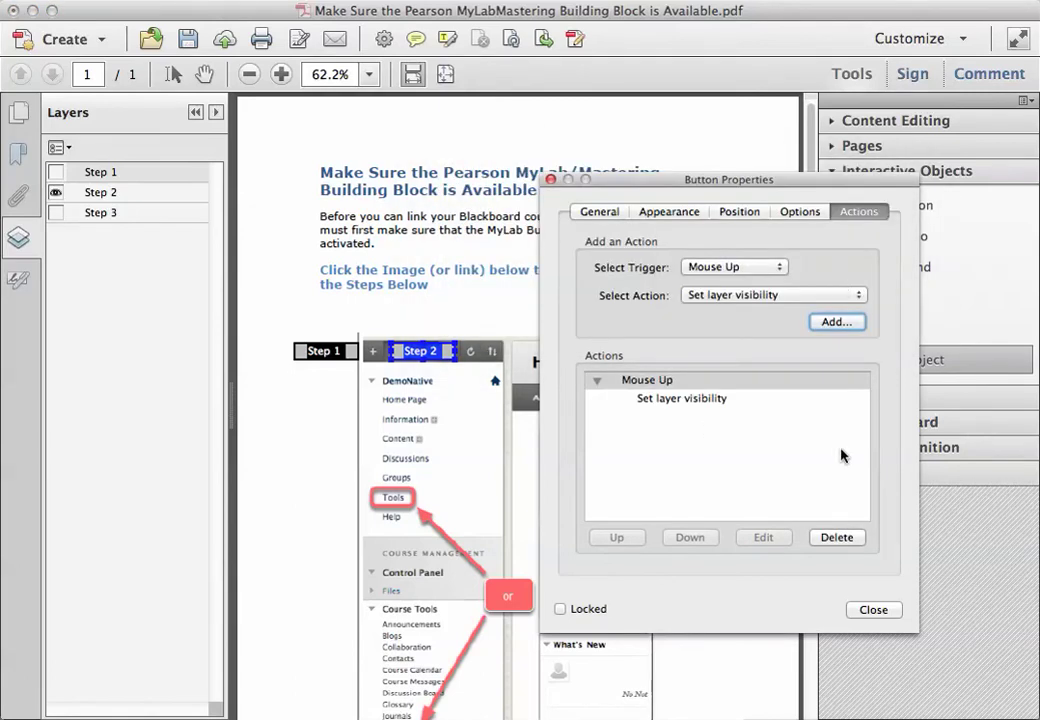
{"action": "left_click", "coordinate": [873, 610]}
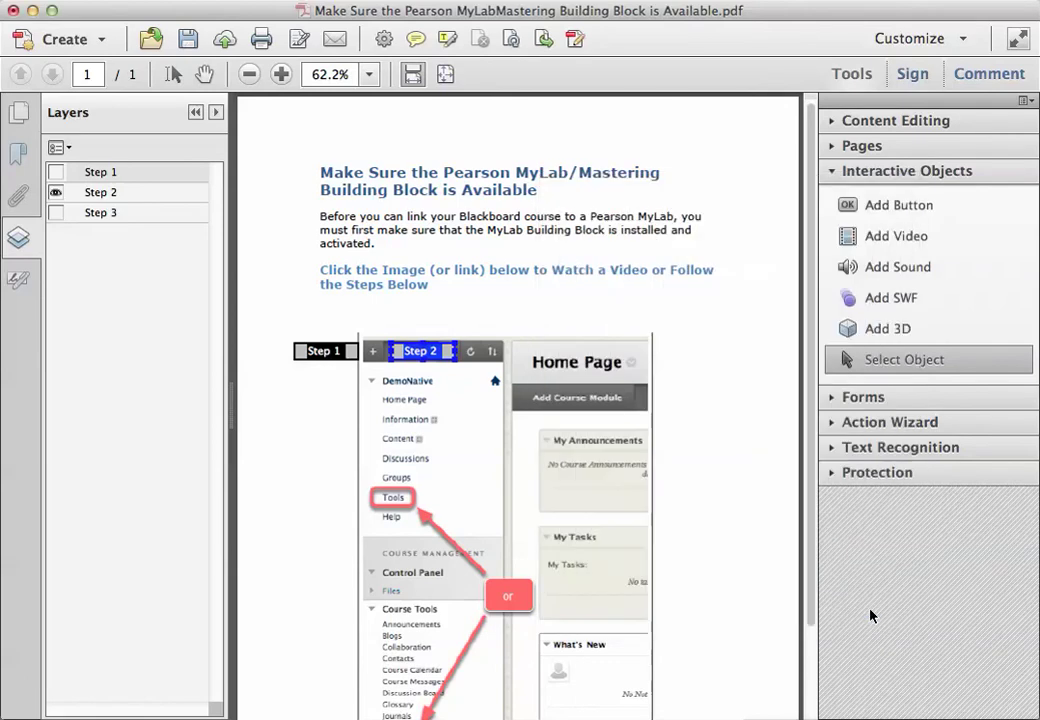
- Move the Step 2 image down the page so it sits below the step buttons
{"action": "left_click", "coordinate": [903, 121]}
{"action": "left_click", "coordinate": [890, 154]}
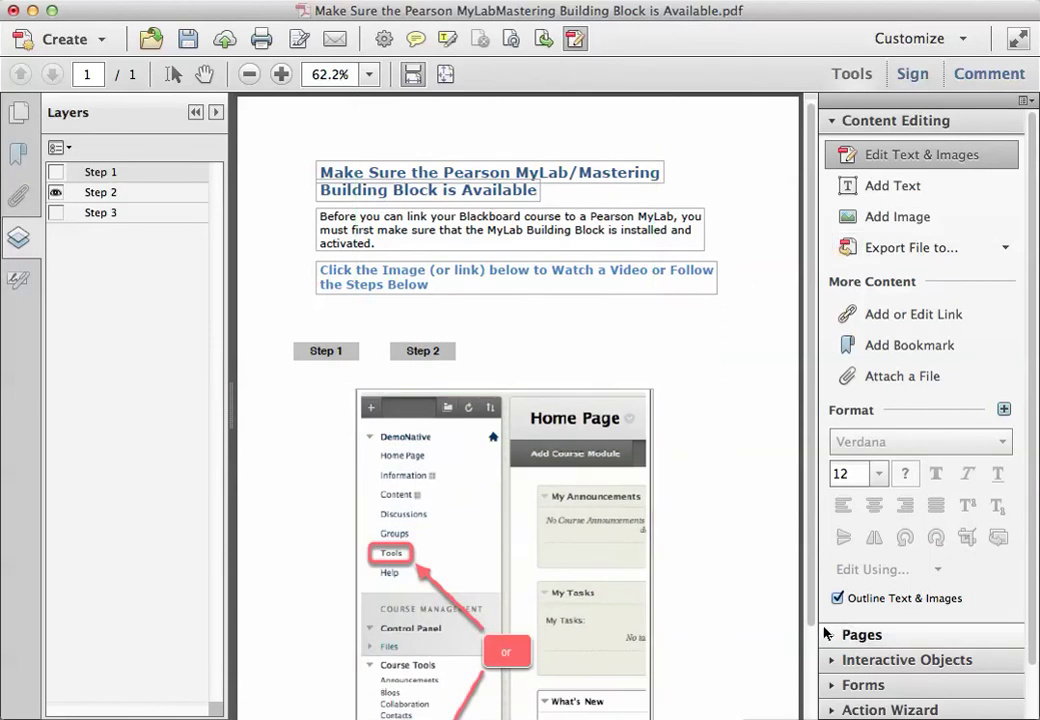
- Place a third button to the right of the Step 2 button and name it "Step 3"
{"action": "left_click", "coordinate": [852, 662]}
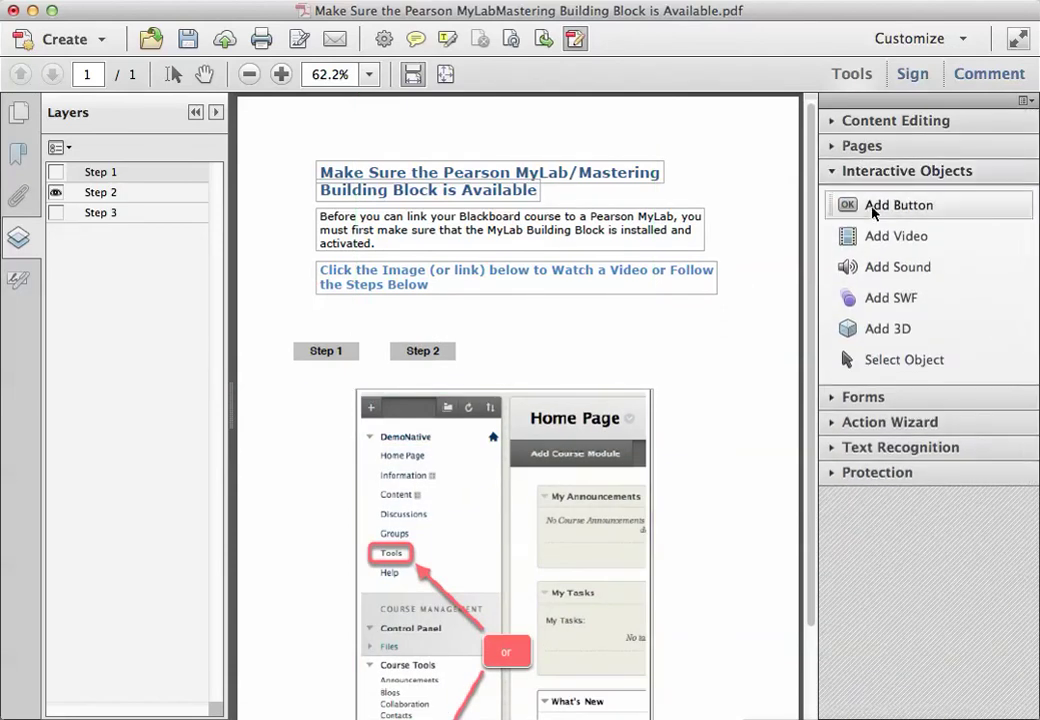
{"action": "left_click", "coordinate": [888, 205]}
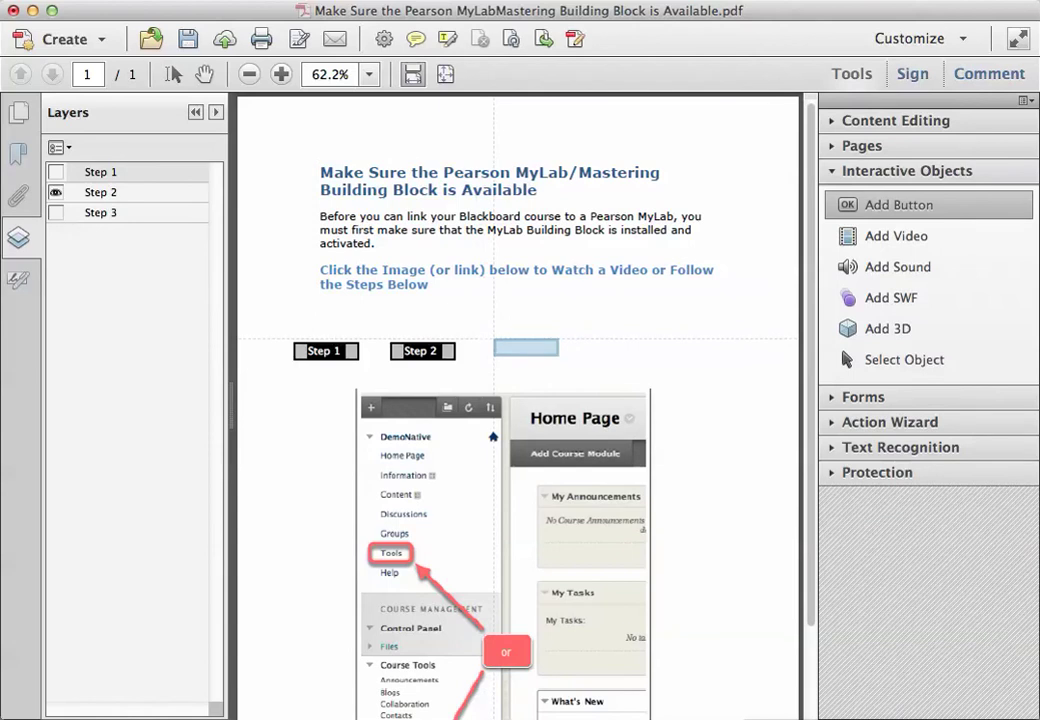
{"action": "left_click", "coordinate": [493, 342]}
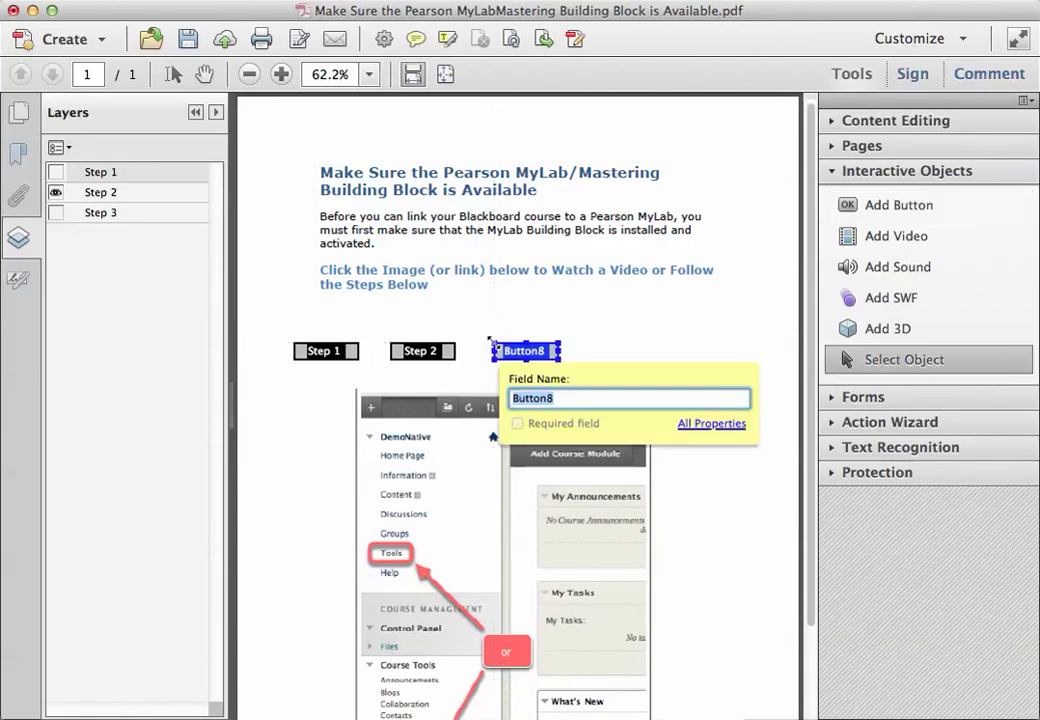
{"action": "type", "text": "Step 3"}
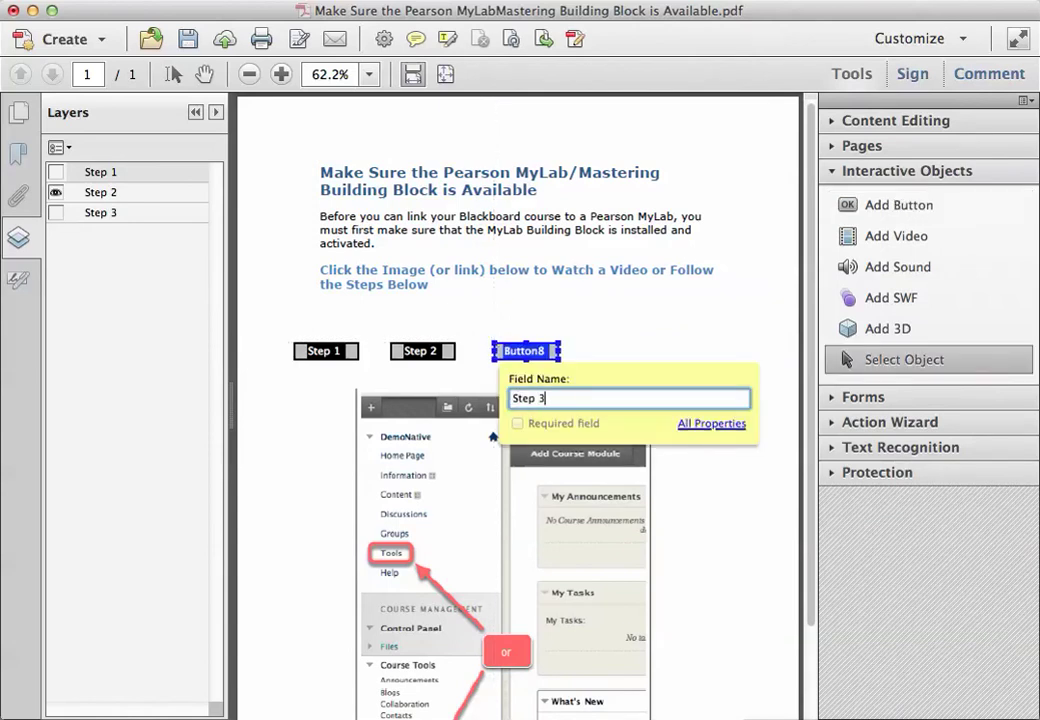
- Set the Step 3 button's label to "Step 3"
{"action": "key", "text": "super+a"}
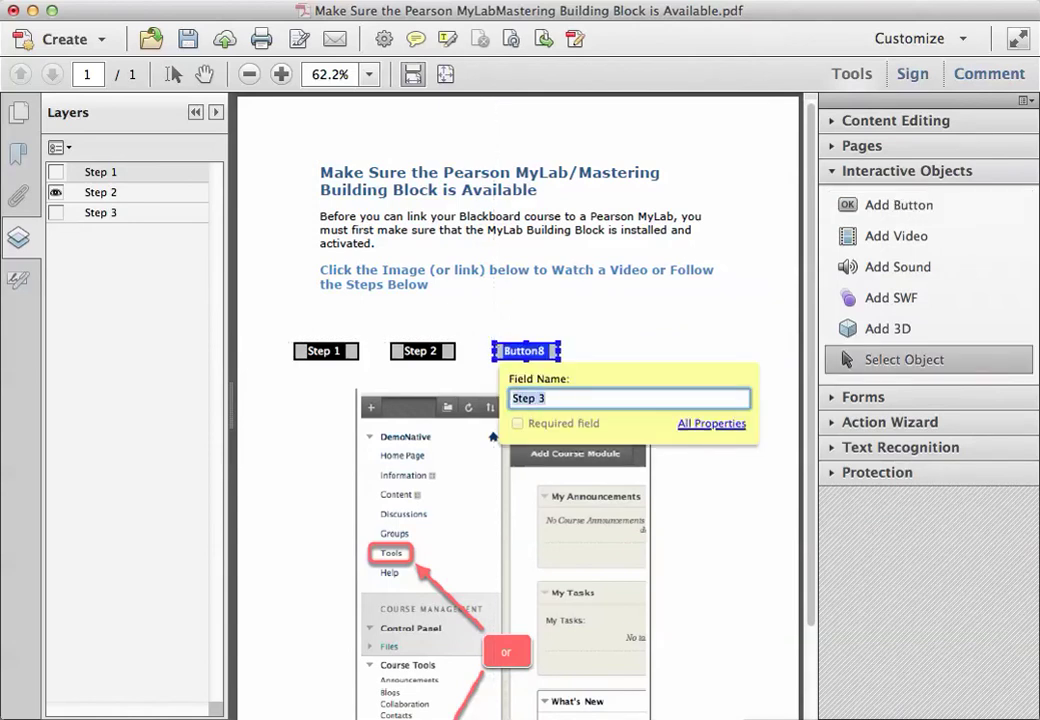
{"action": "left_click", "coordinate": [697, 434]}
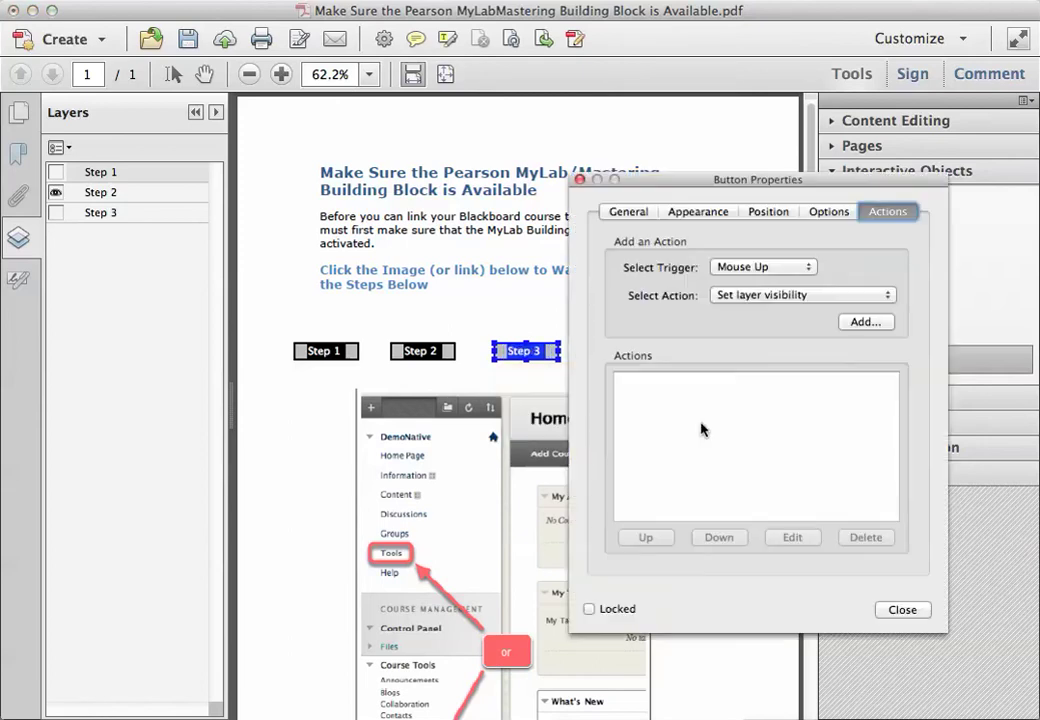
{"action": "left_click", "coordinate": [628, 212]}
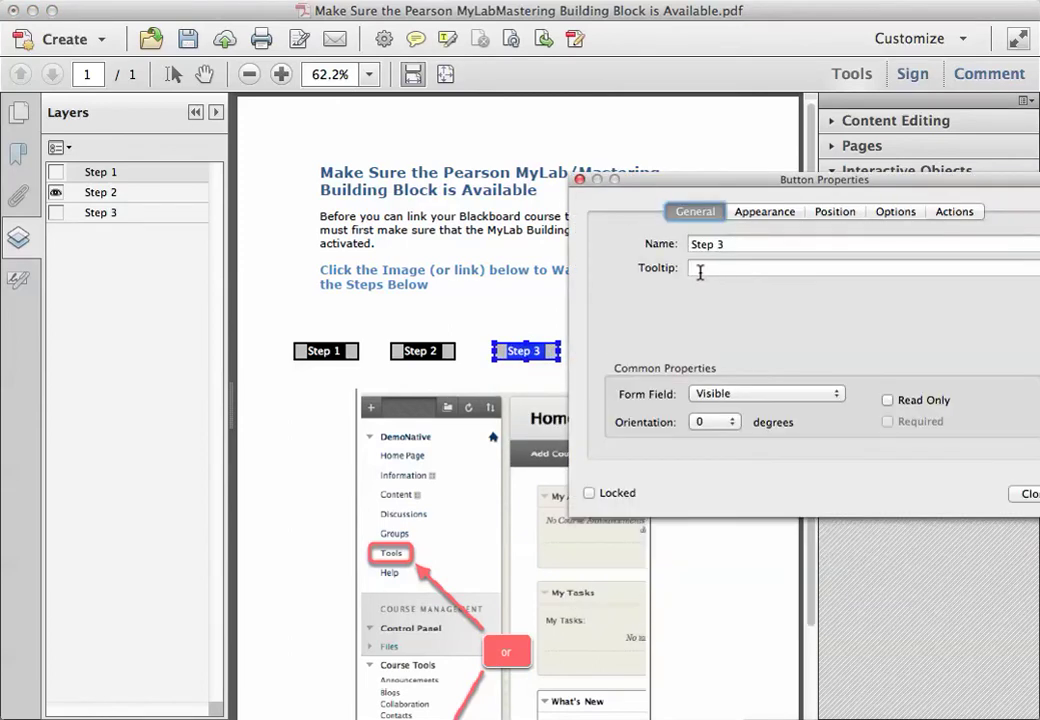
{"action": "left_click", "coordinate": [882, 212]}
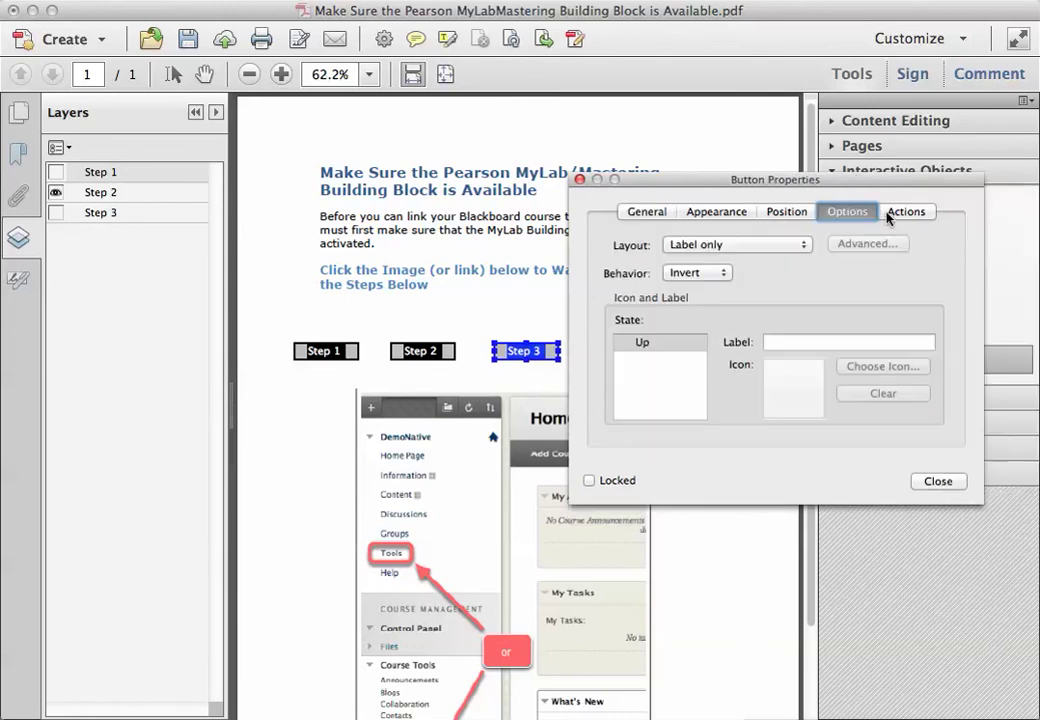
{"action": "left_click", "coordinate": [784, 343]}
{"action": "type", "text": "Step 3"}
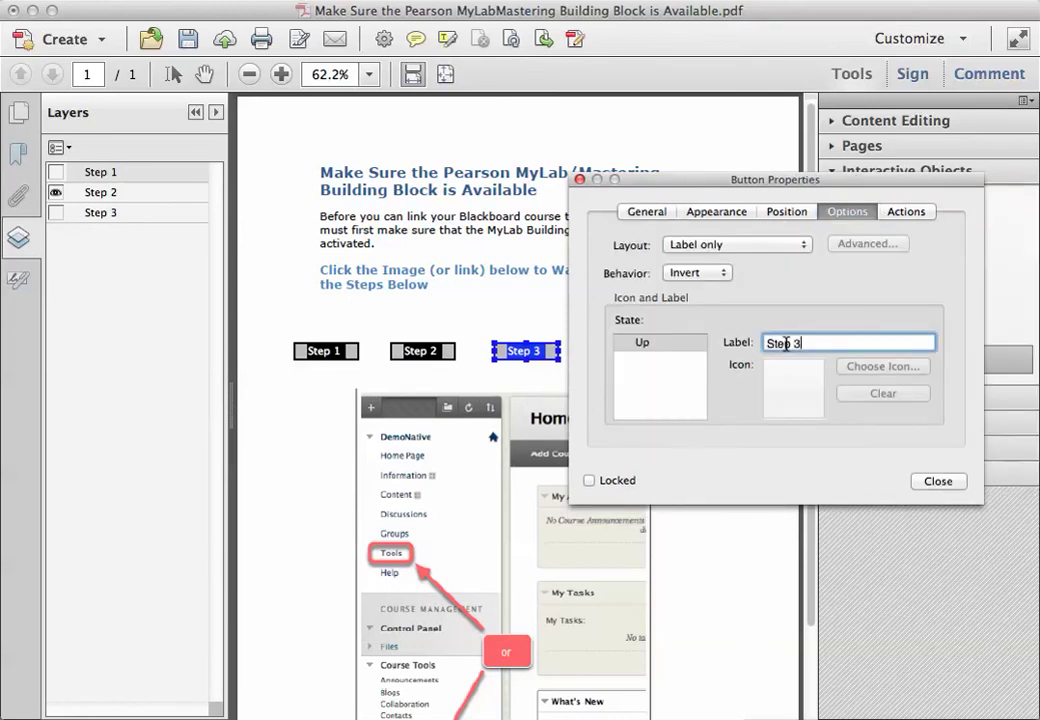
- Add a Mouse Up action to the Step 3 button that sets layer visibility with only the Step 3 layer shown
{"action": "left_click", "coordinate": [908, 212]}
{"action": "left_click", "coordinate": [803, 268]}
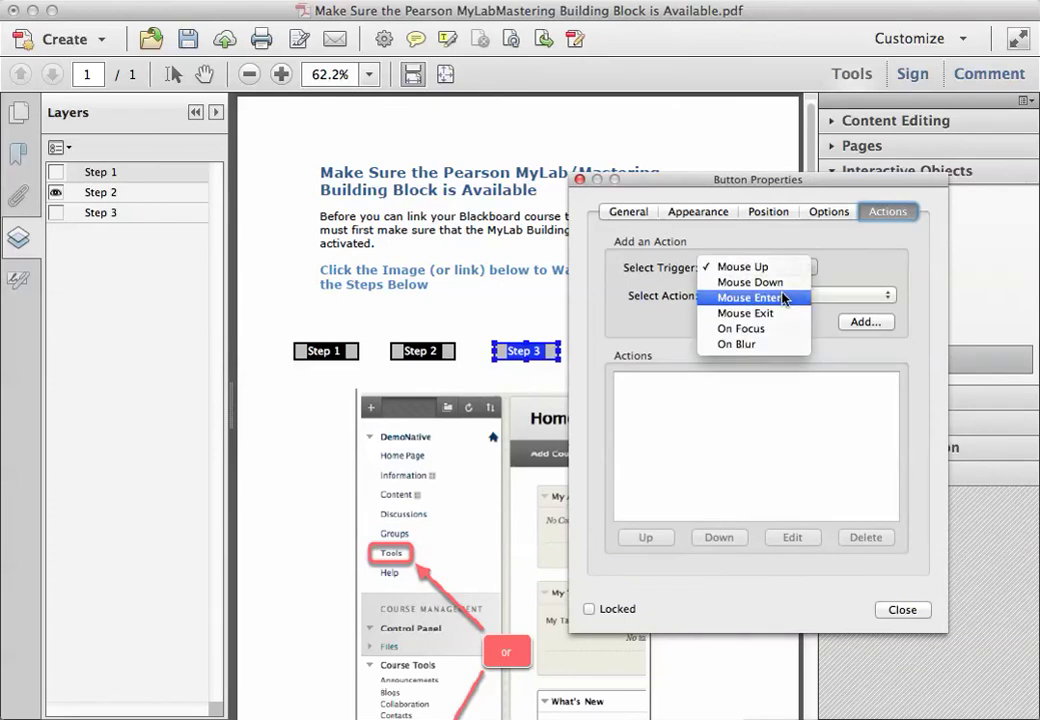
{"action": "left_click", "coordinate": [787, 296]}
{"action": "left_click", "coordinate": [56, 193]}
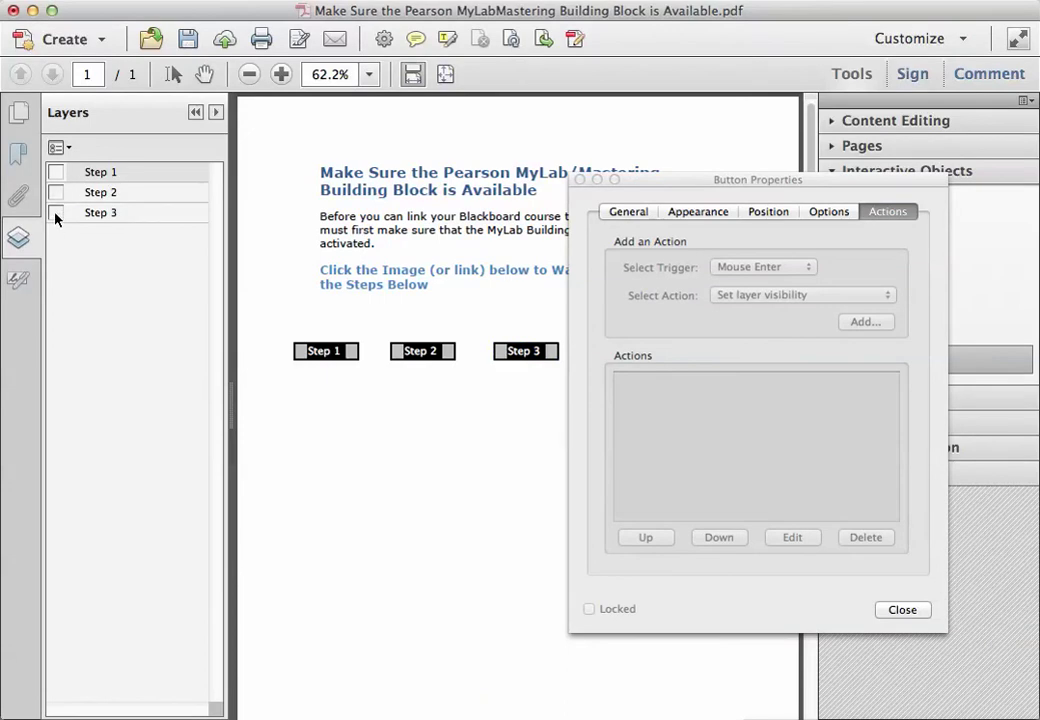
{"action": "left_click", "coordinate": [56, 213]}
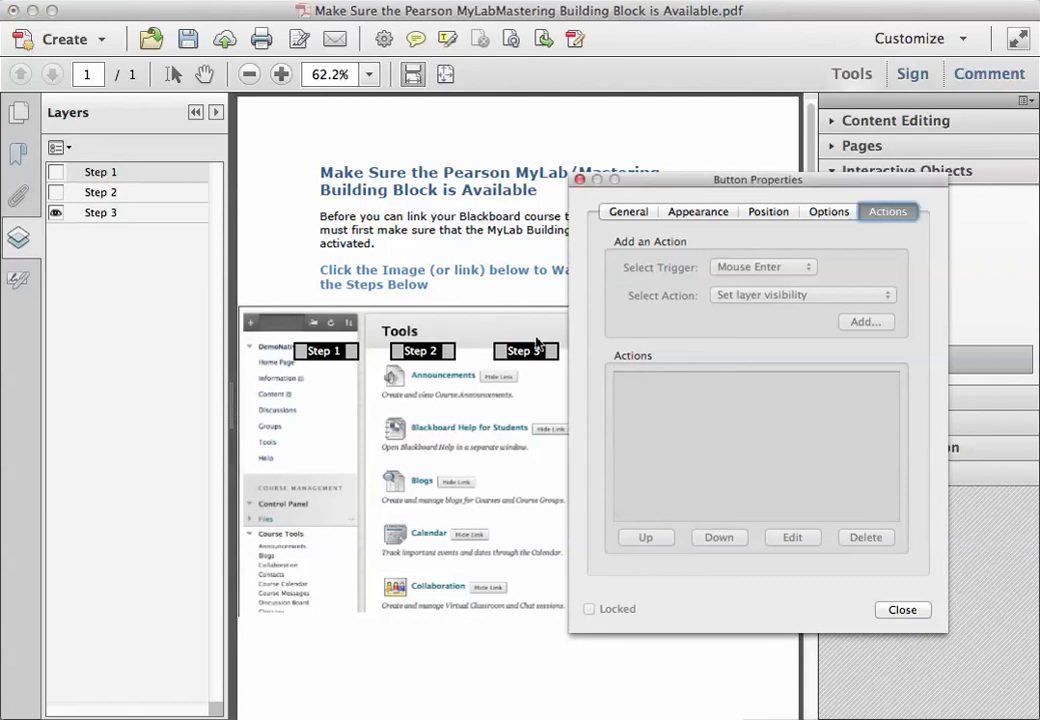
{"action": "left_click", "coordinate": [505, 352]}
{"action": "left_click", "coordinate": [502, 355]}
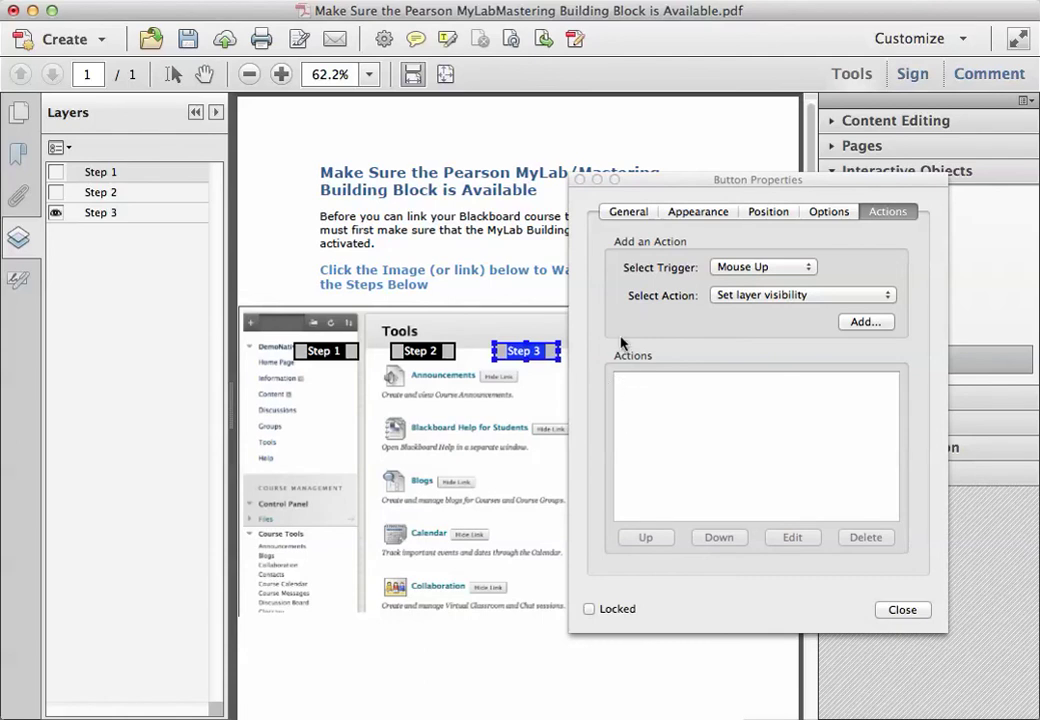
{"action": "left_click", "coordinate": [865, 323]}
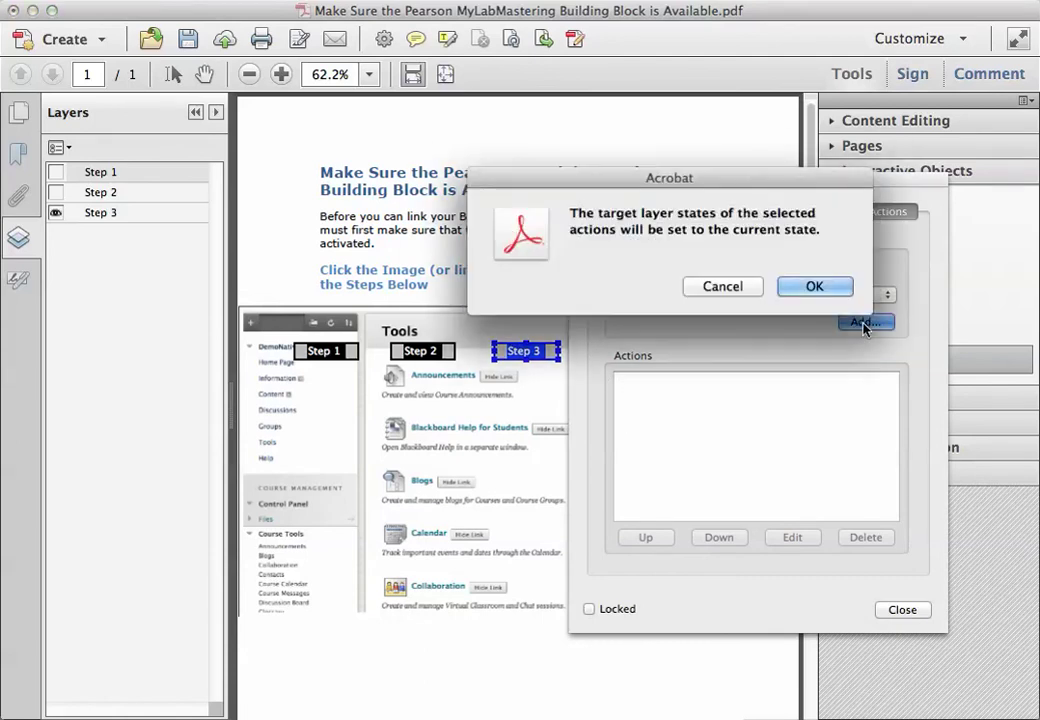
{"action": "left_click", "coordinate": [810, 287]}
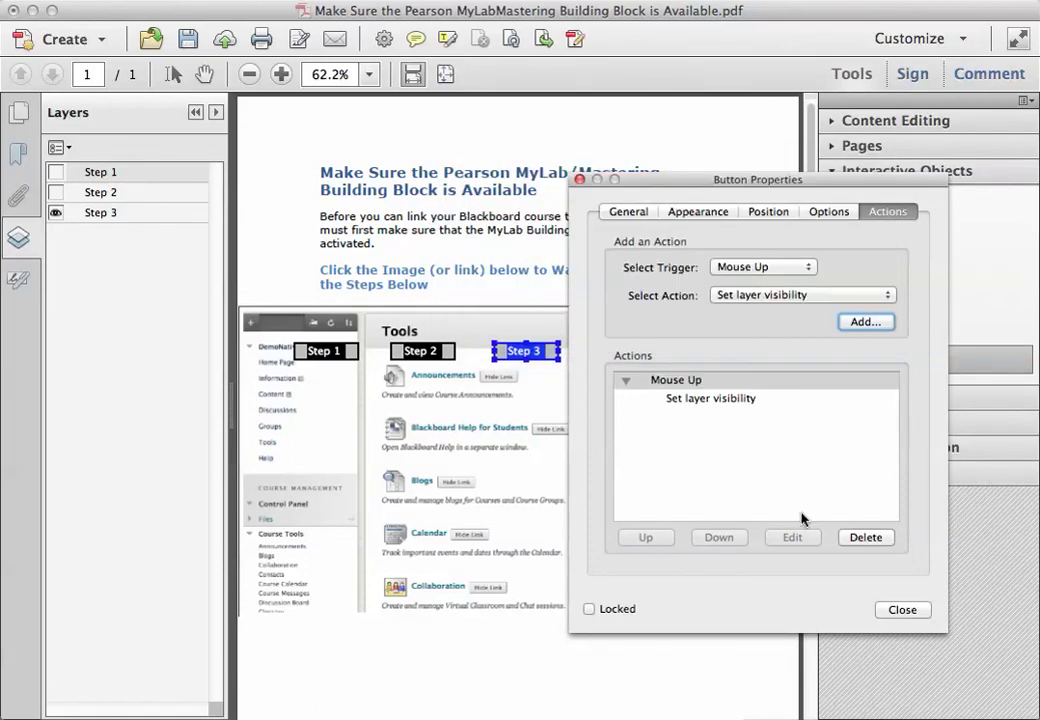
{"action": "left_click", "coordinate": [902, 610]}
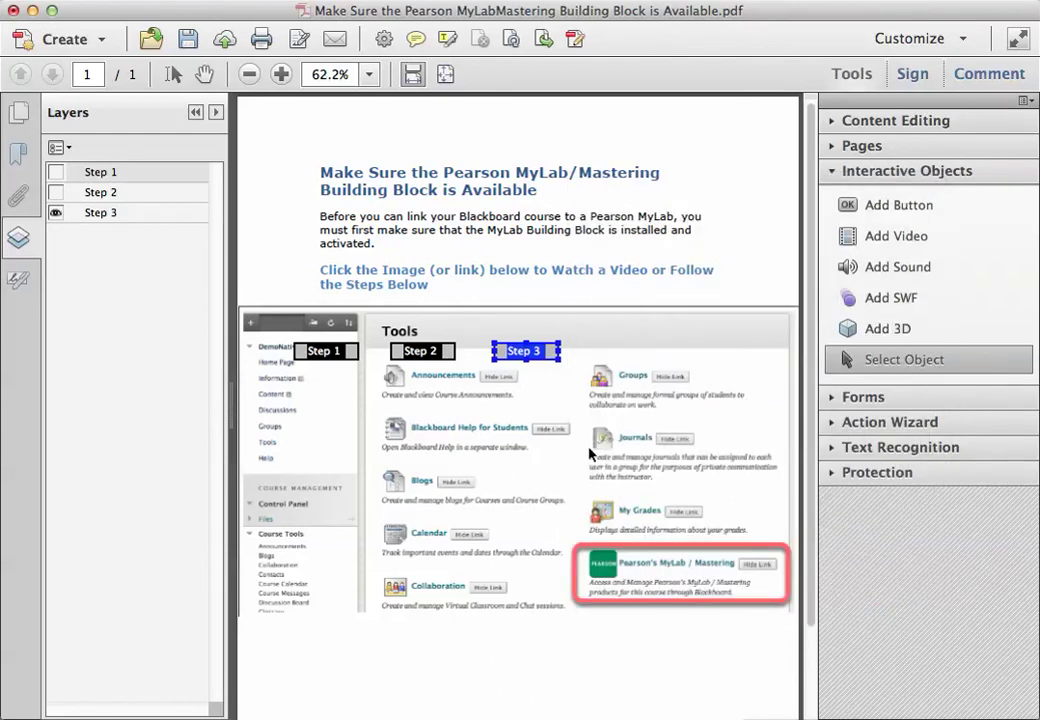
- Move the Step 3 image down the page so it sits below the row of step buttons
{"action": "left_click", "coordinate": [833, 120]}
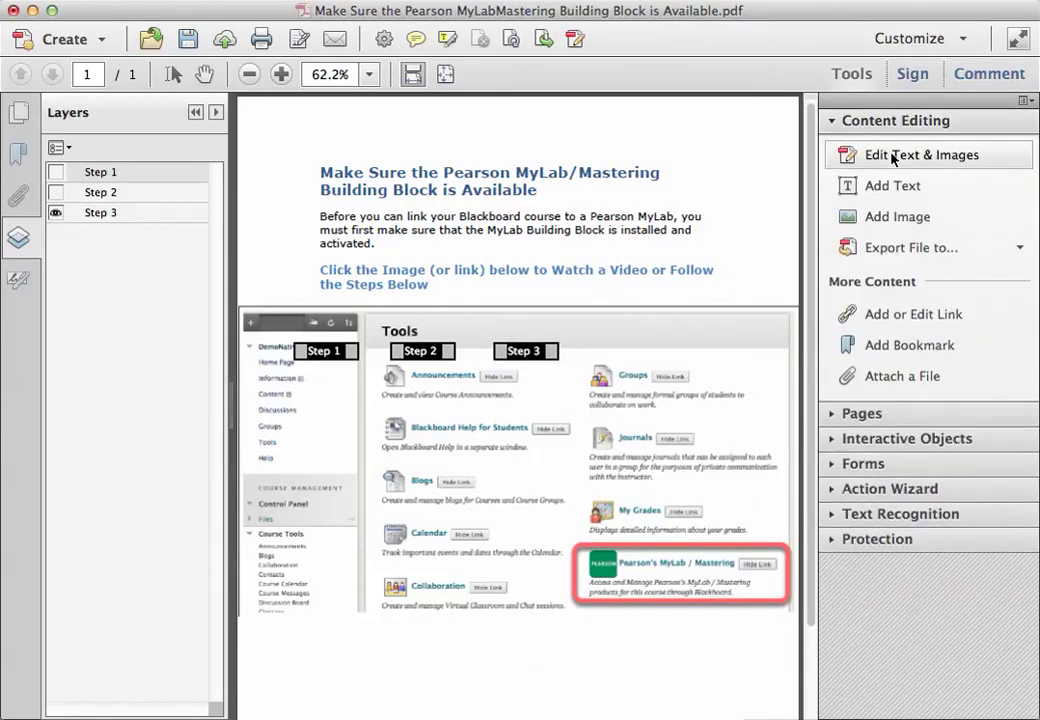
{"action": "left_click", "coordinate": [893, 155]}
{"action": "left_click_drag", "start_coordinate": [562, 457], "coordinate": [562, 532]}
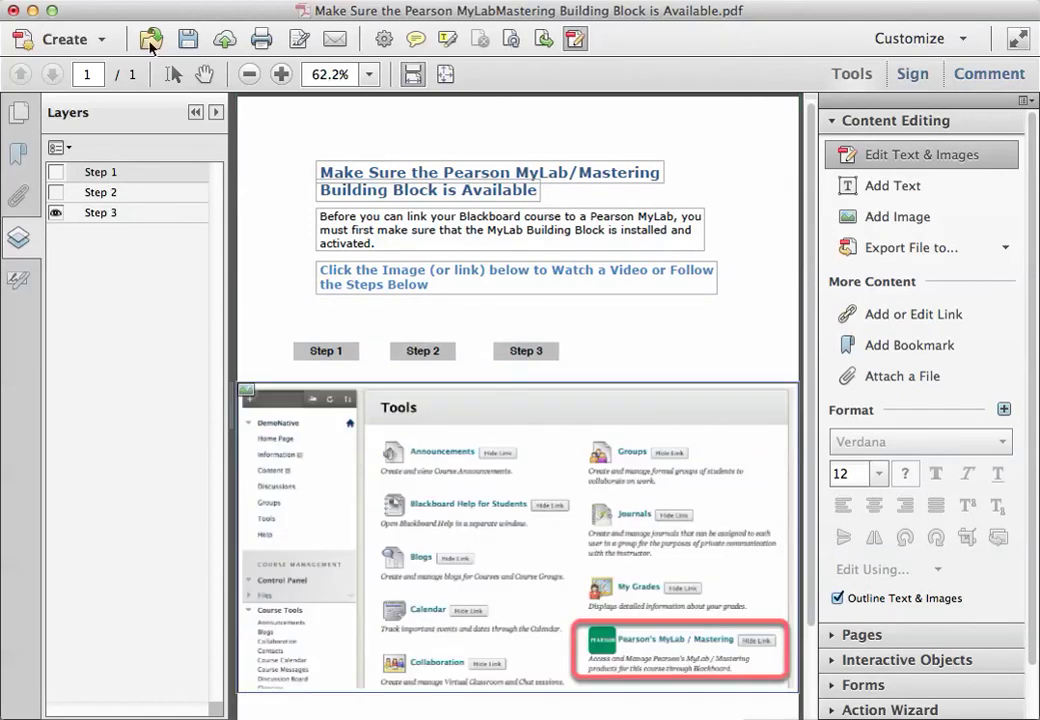
{"action": "left_click", "coordinate": [248, 132]}
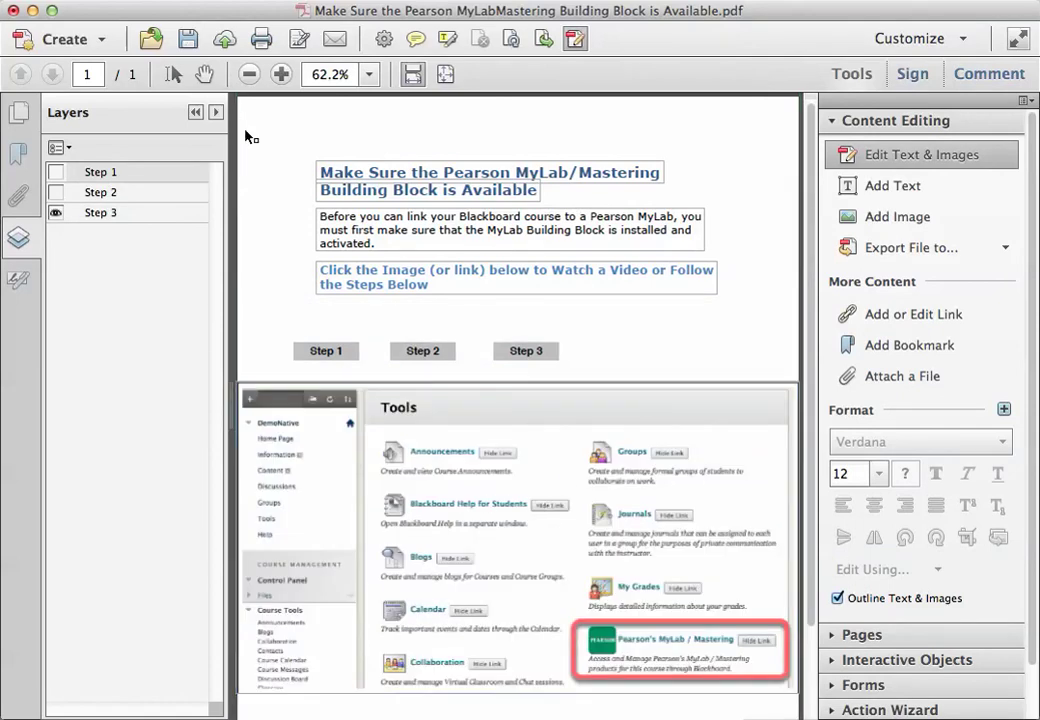
- Test the Step 1, Step 2 and Step 3 buttons with the Hand tool to check which layer each one shows
{"action": "left_click", "coordinate": [206, 75]}
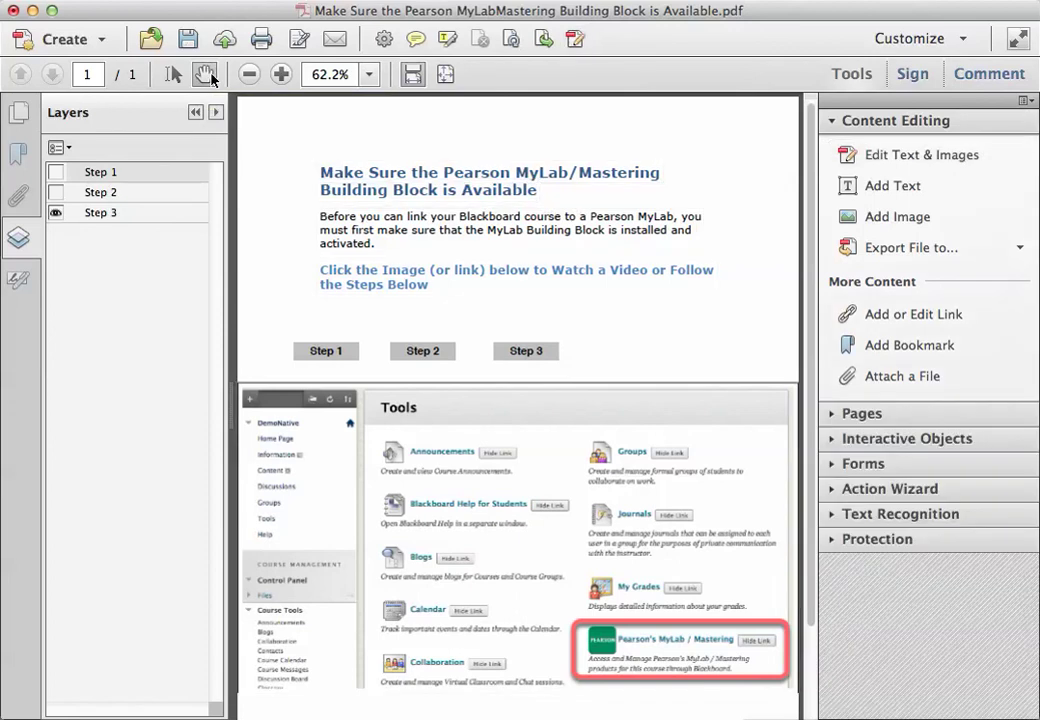
{"action": "left_click", "coordinate": [327, 352]}
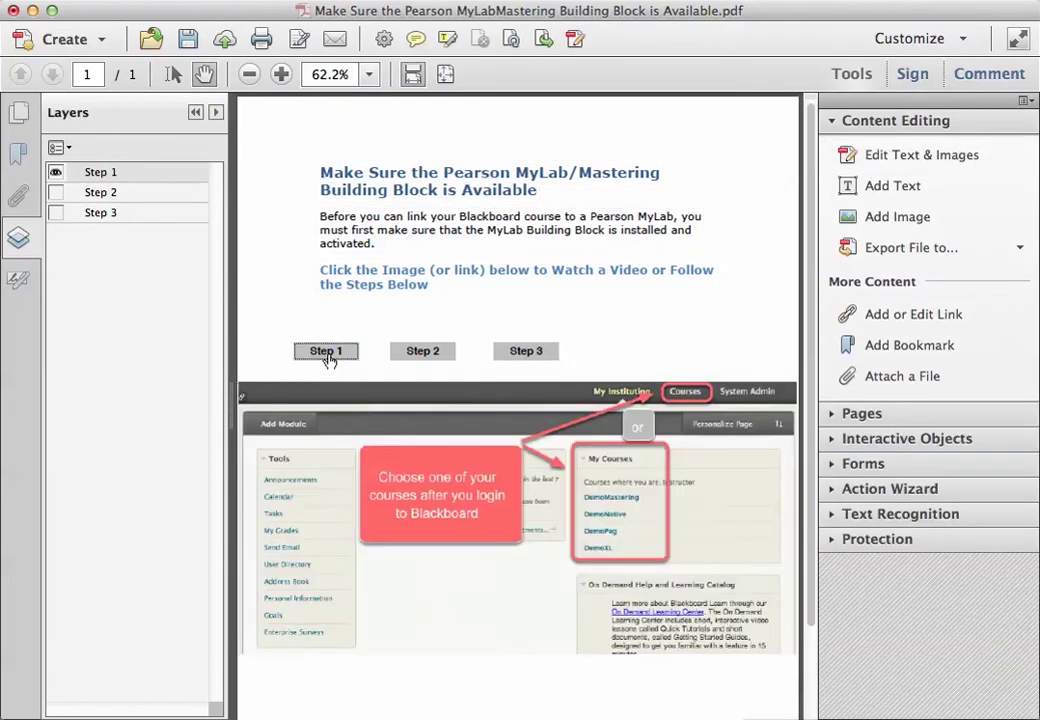
{"action": "left_click", "coordinate": [420, 354]}
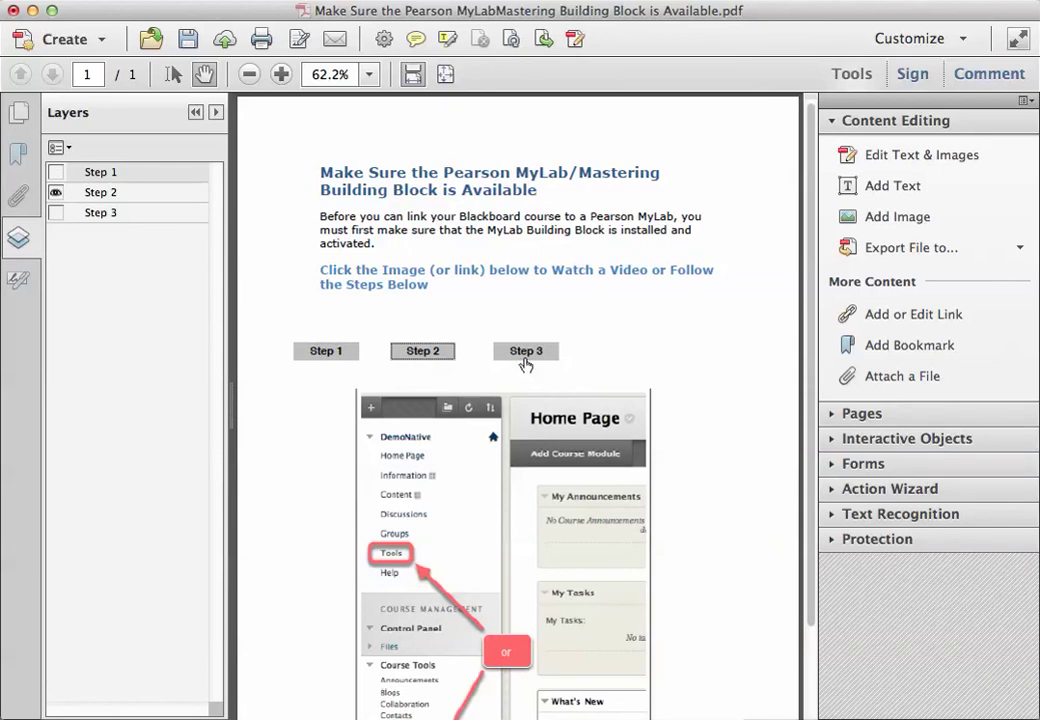
{"action": "left_click", "coordinate": [523, 358]}
{"action": "left_click", "coordinate": [425, 355]}
{"action": "left_click", "coordinate": [335, 355]}
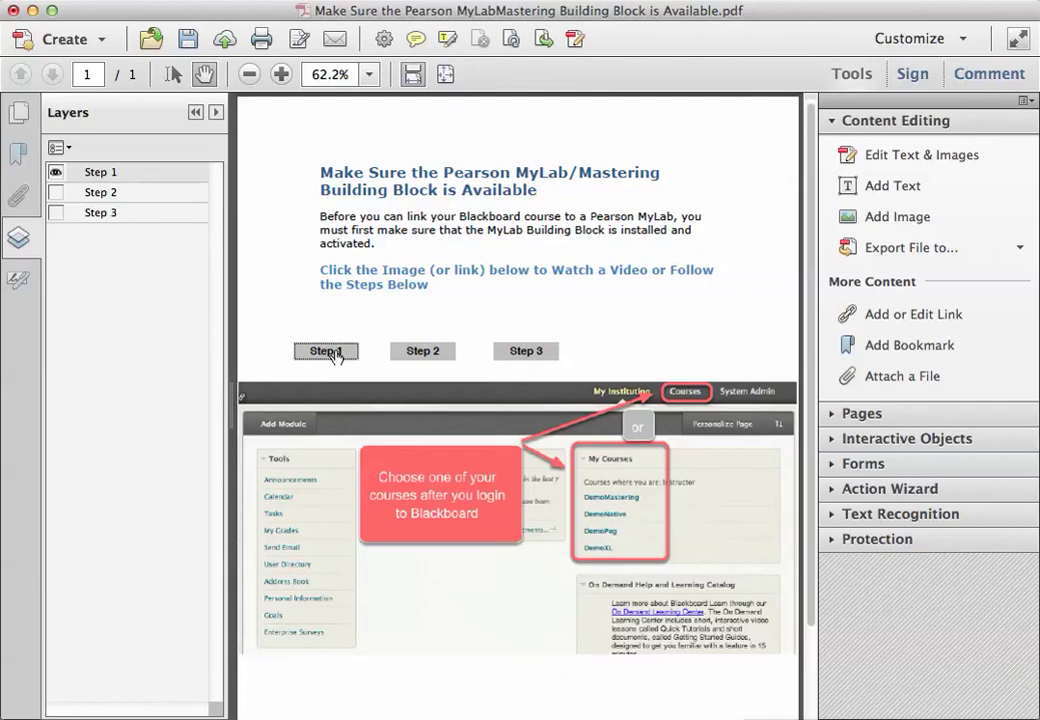